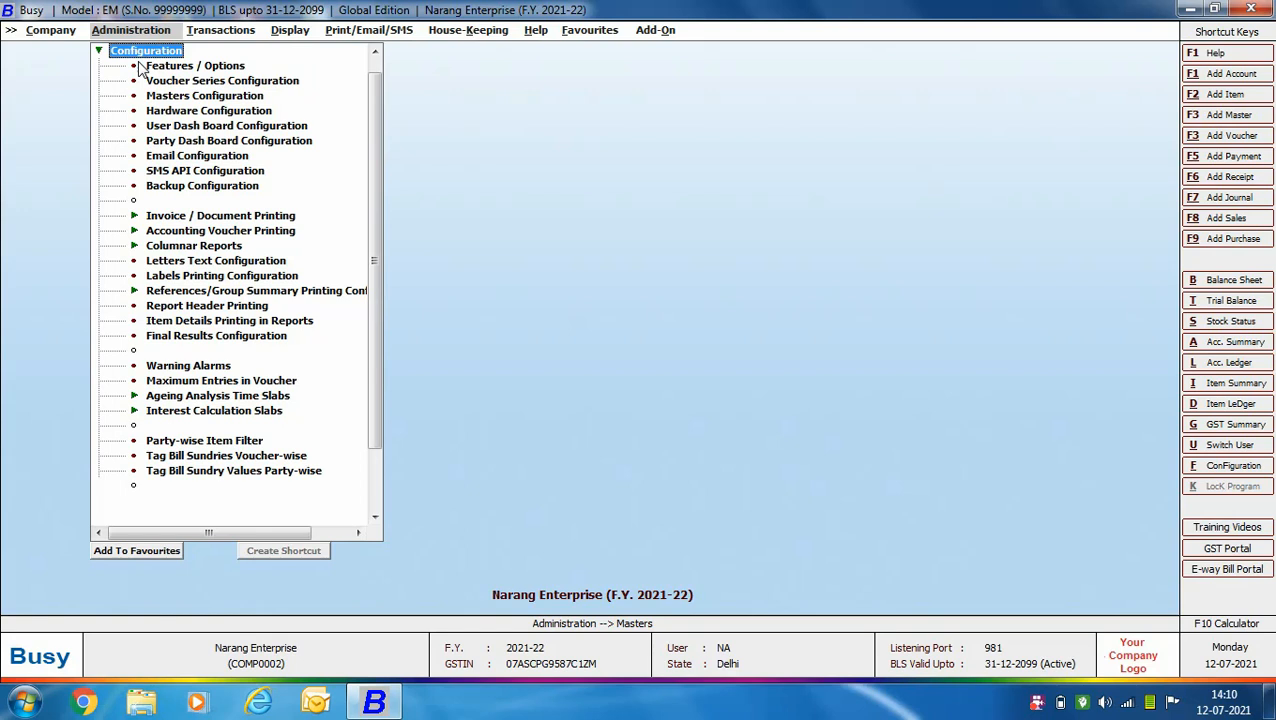
In the GST/VAT feature settings, keep GST as the tax type, enter the GST Portal user name, and save
left_click(145, 66)
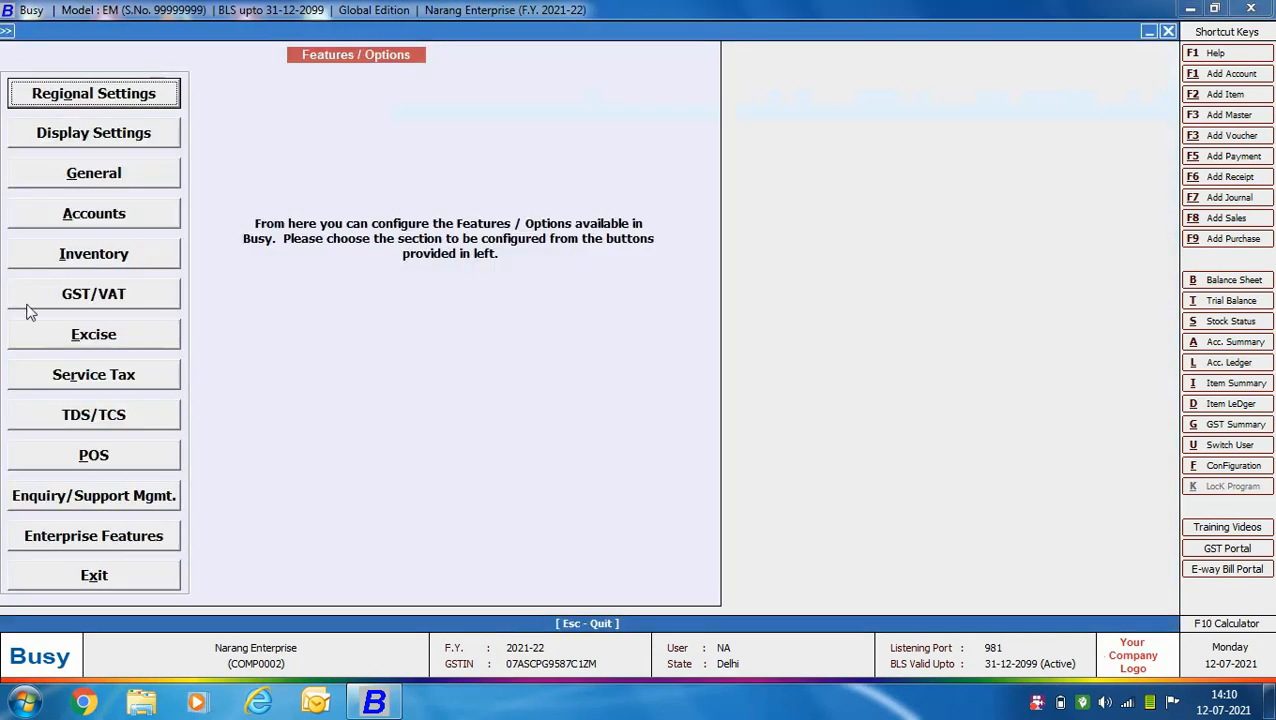
left_click(91, 298)
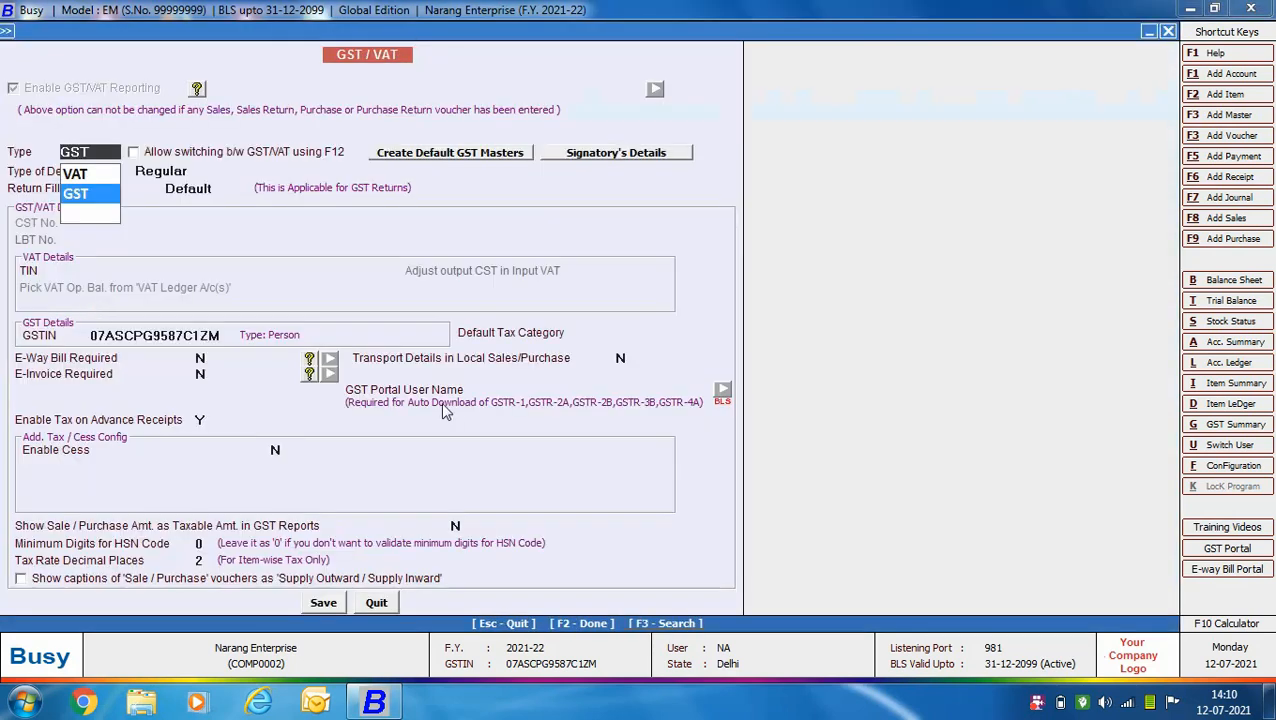
key("Return")
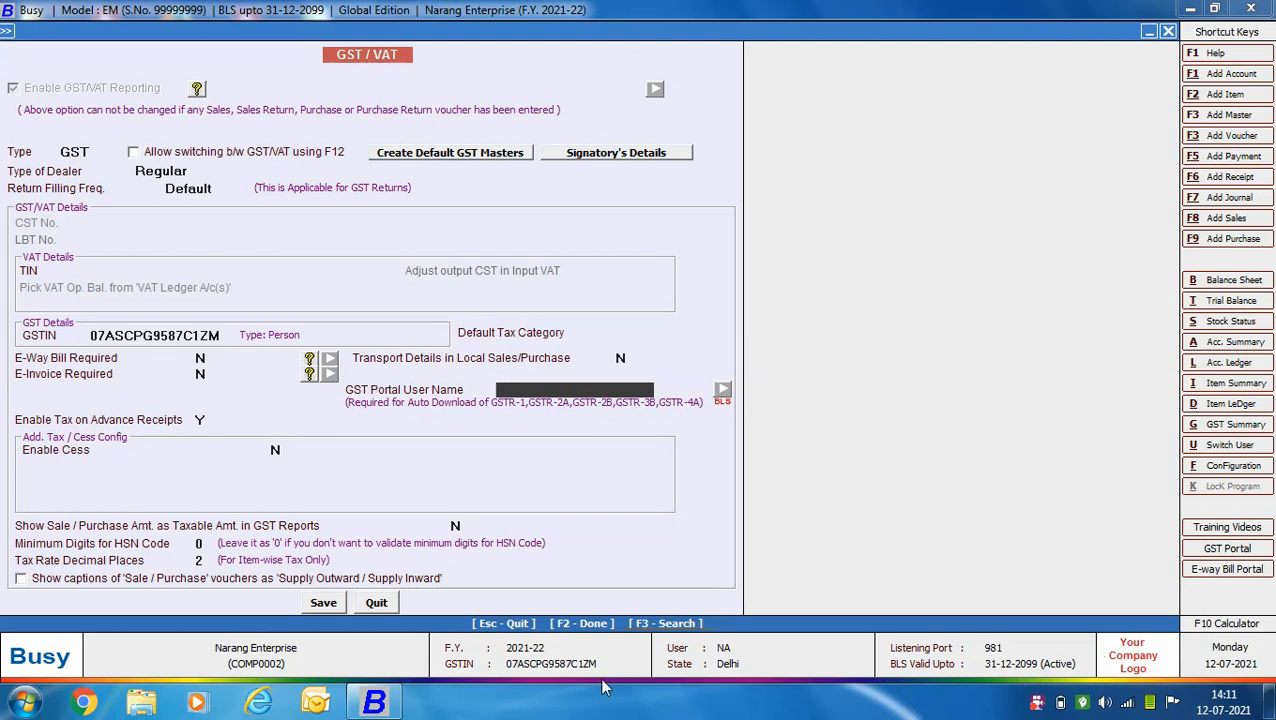
type("abc_1234")
left_click(326, 602)
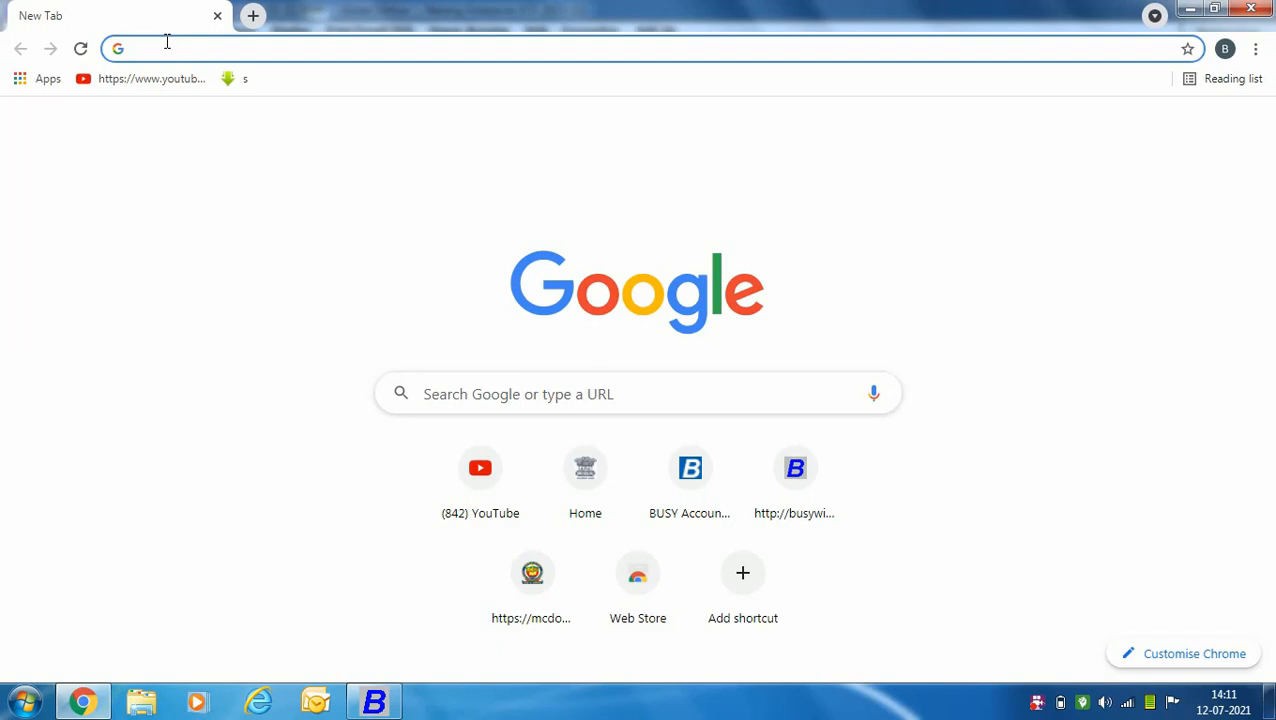
Load gst.gov.in and sign in with the account username, password and captcha
type("gst.gov.in")
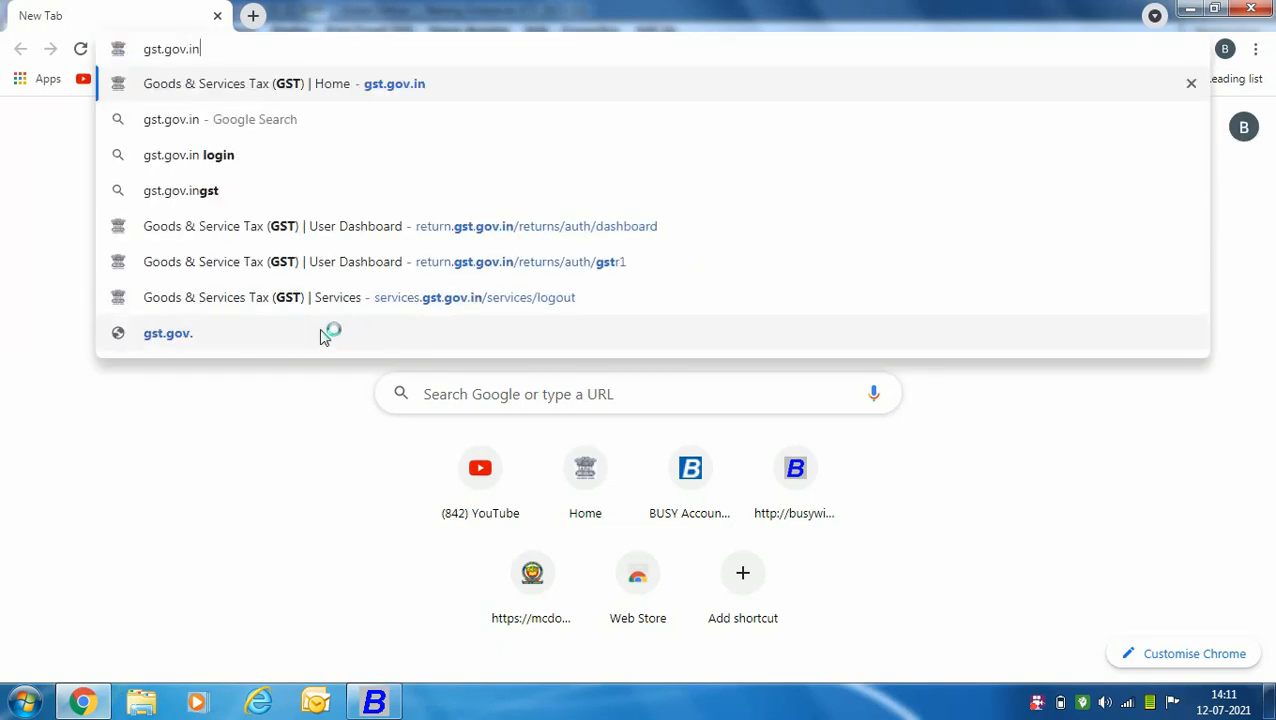
key("Return")
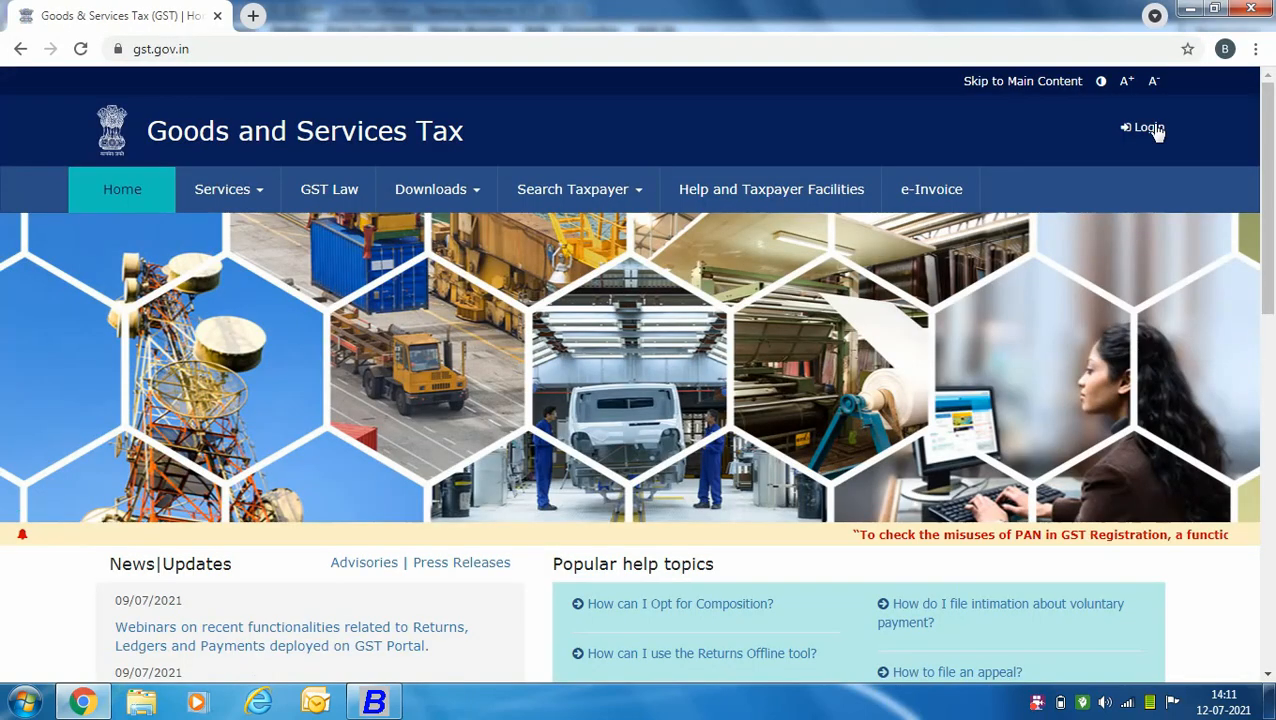
left_click(1150, 128)
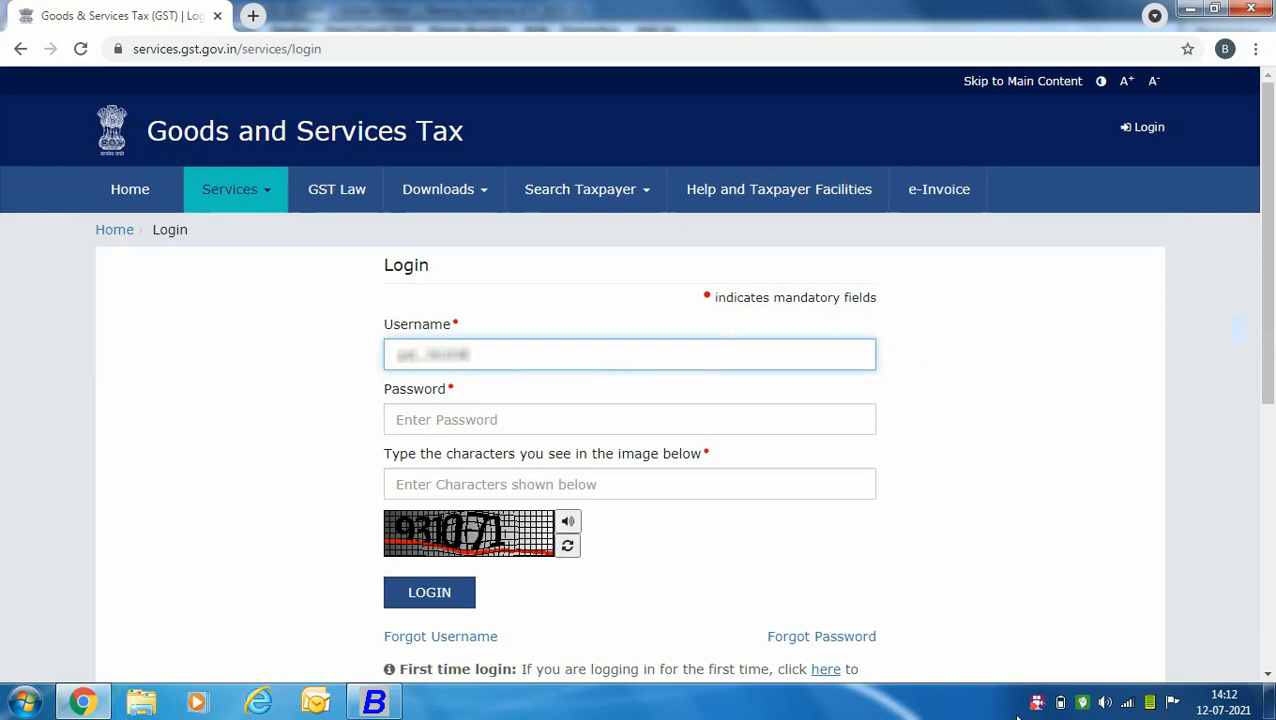
key("Tab")
type("*********")
key("Tab")
type("9310")
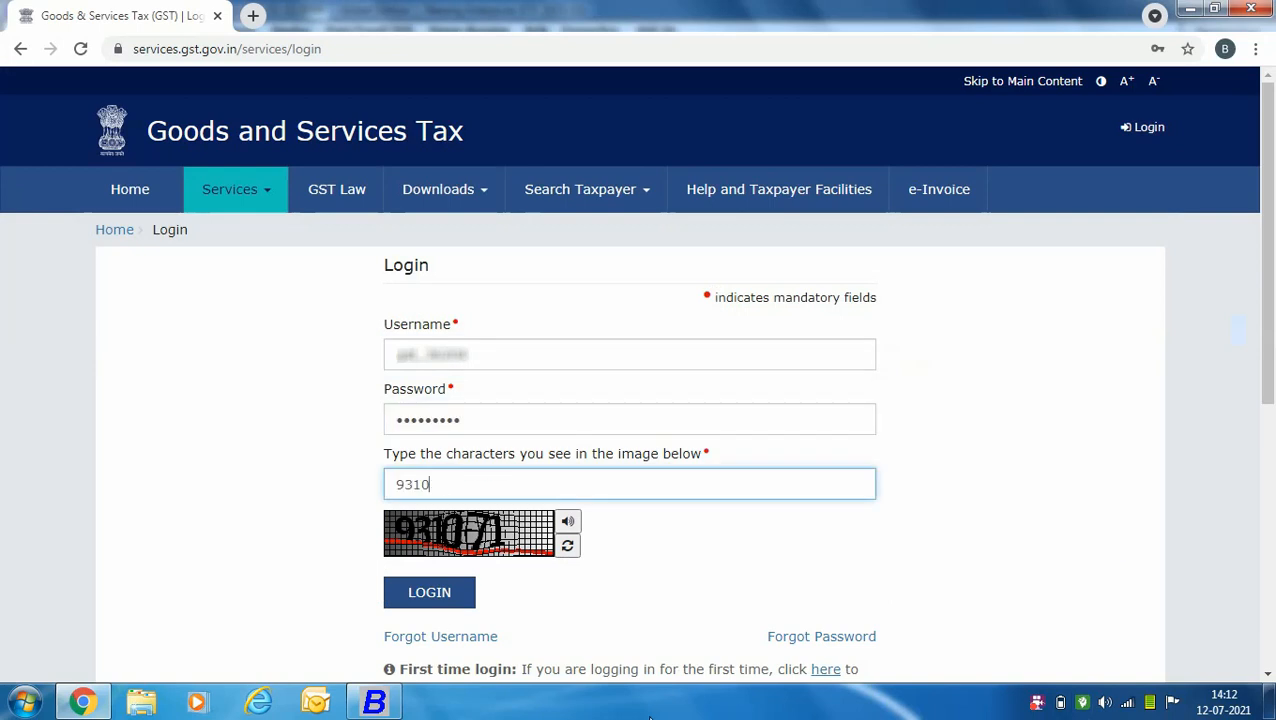
type("71")
left_click(440, 600)
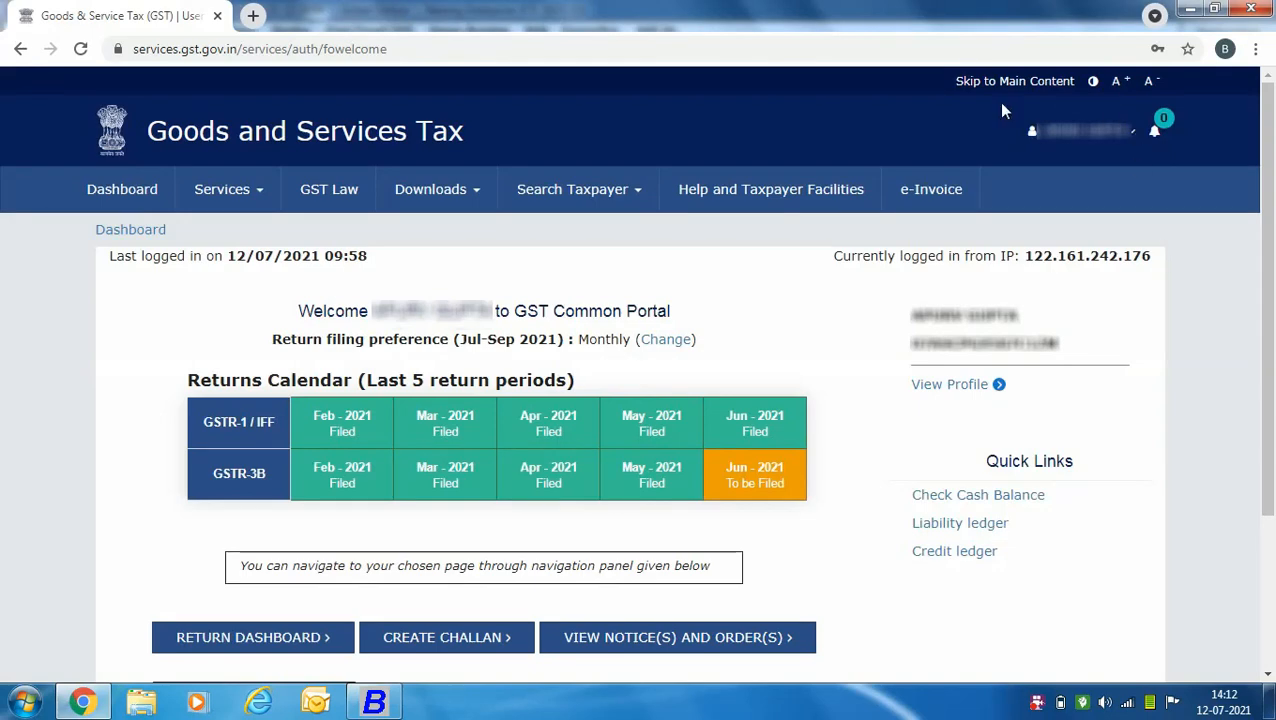
Go from the account menu to My Profile, then to the Manage API Access quick link
left_click(1040, 137)
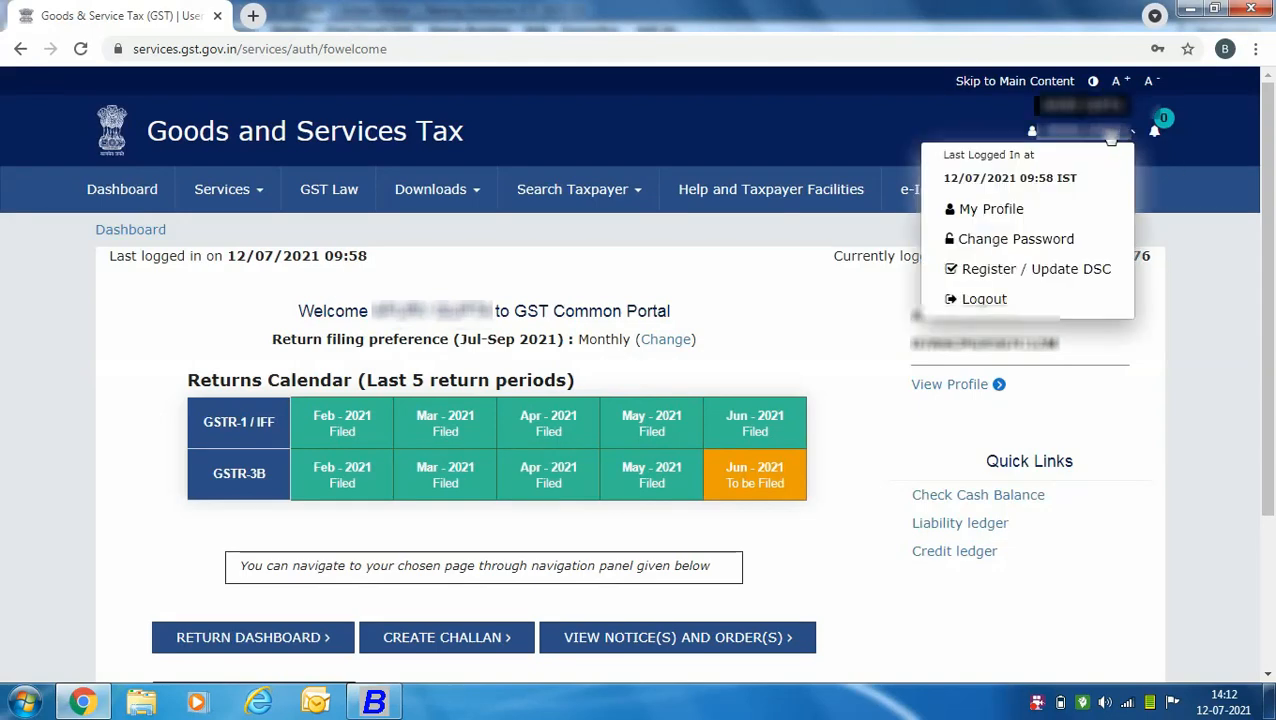
left_click(993, 210)
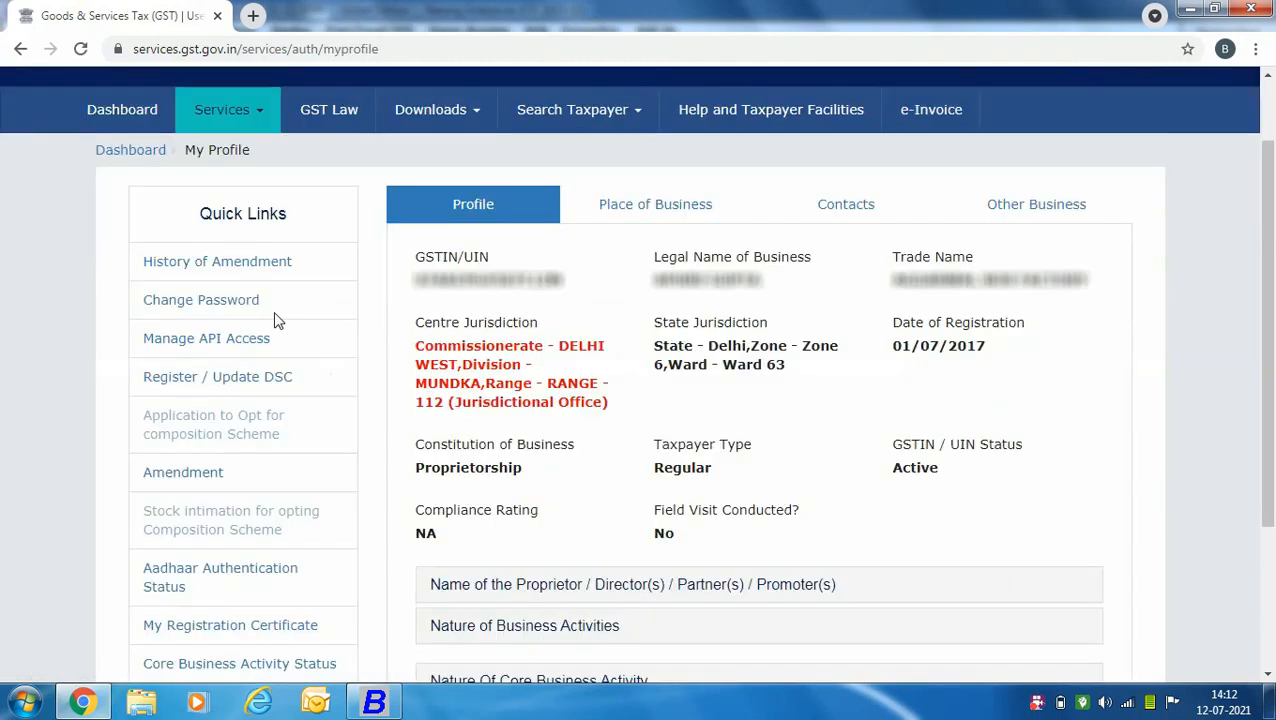
left_click(206, 342)
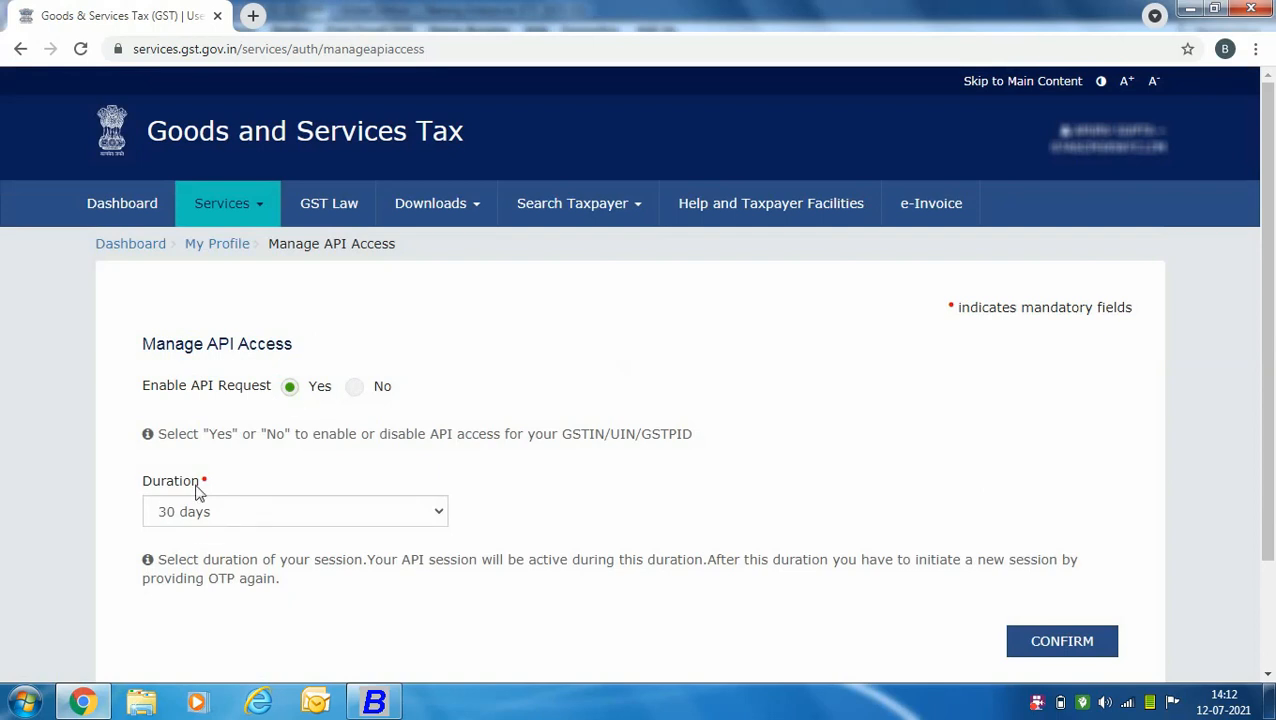
Set the API session duration to 30 days, confirm it, and move on to the File Returns page
left_click(441, 513)
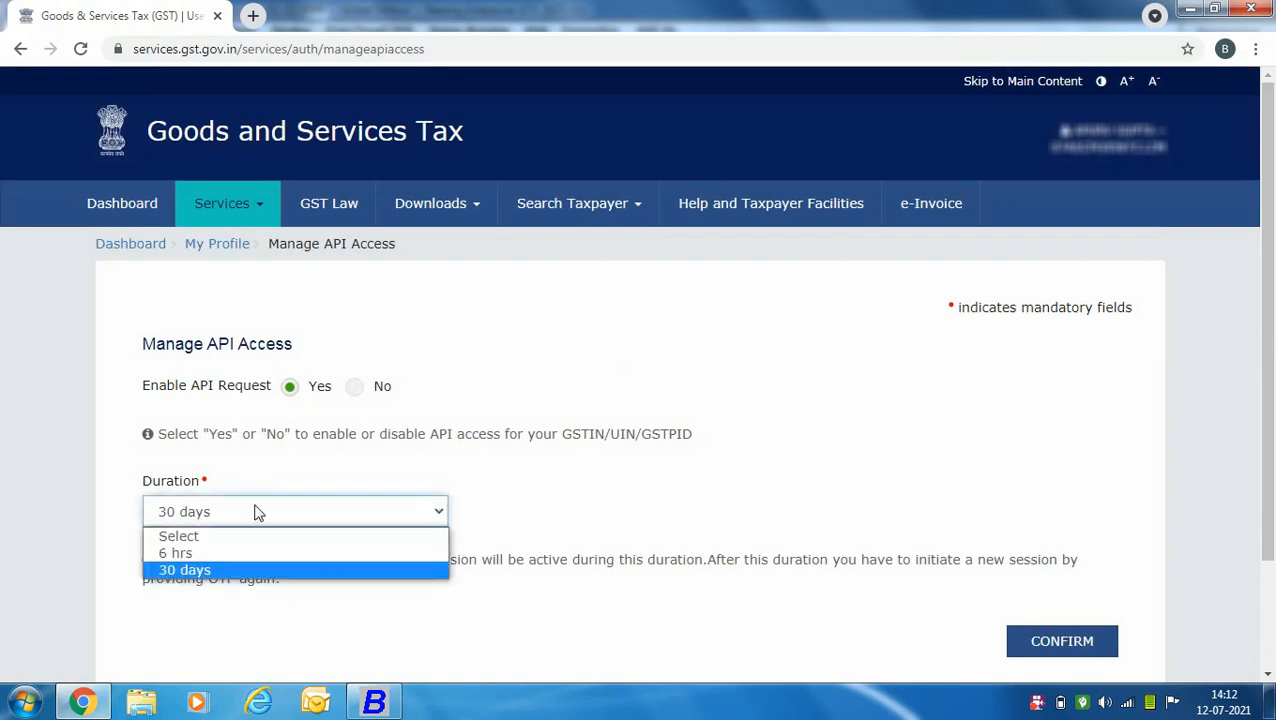
left_click(288, 570)
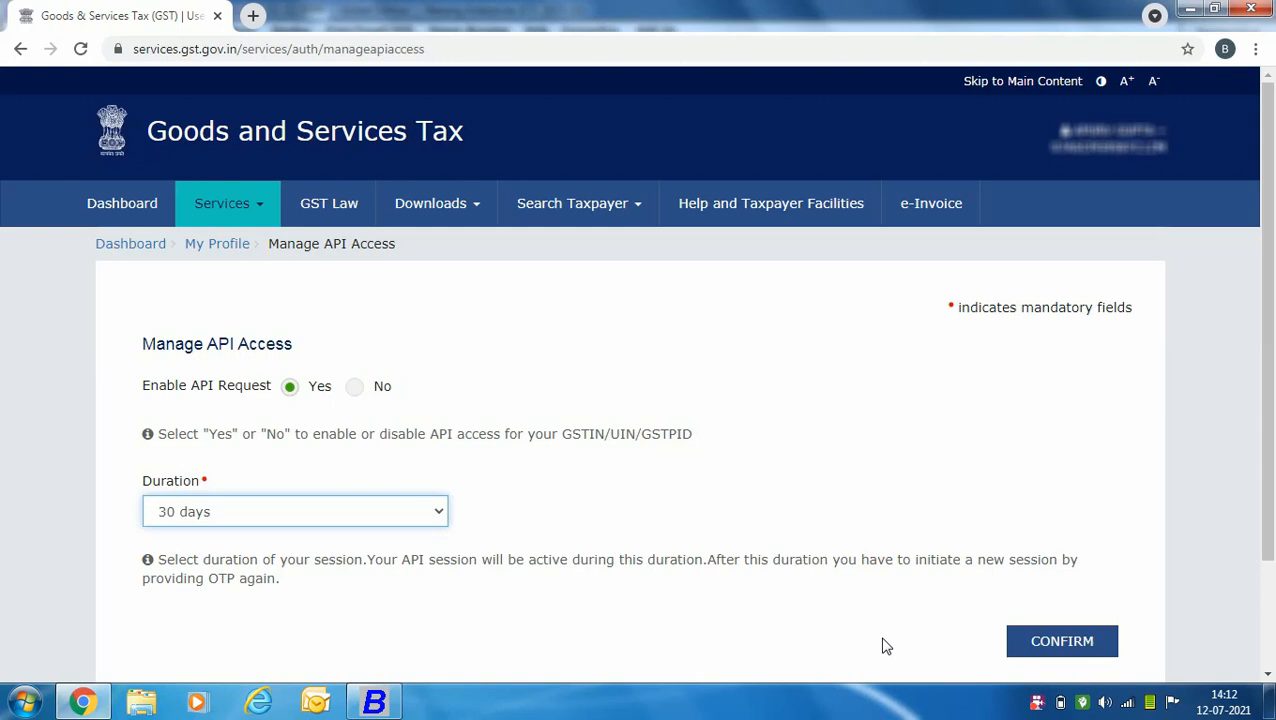
left_click(1052, 644)
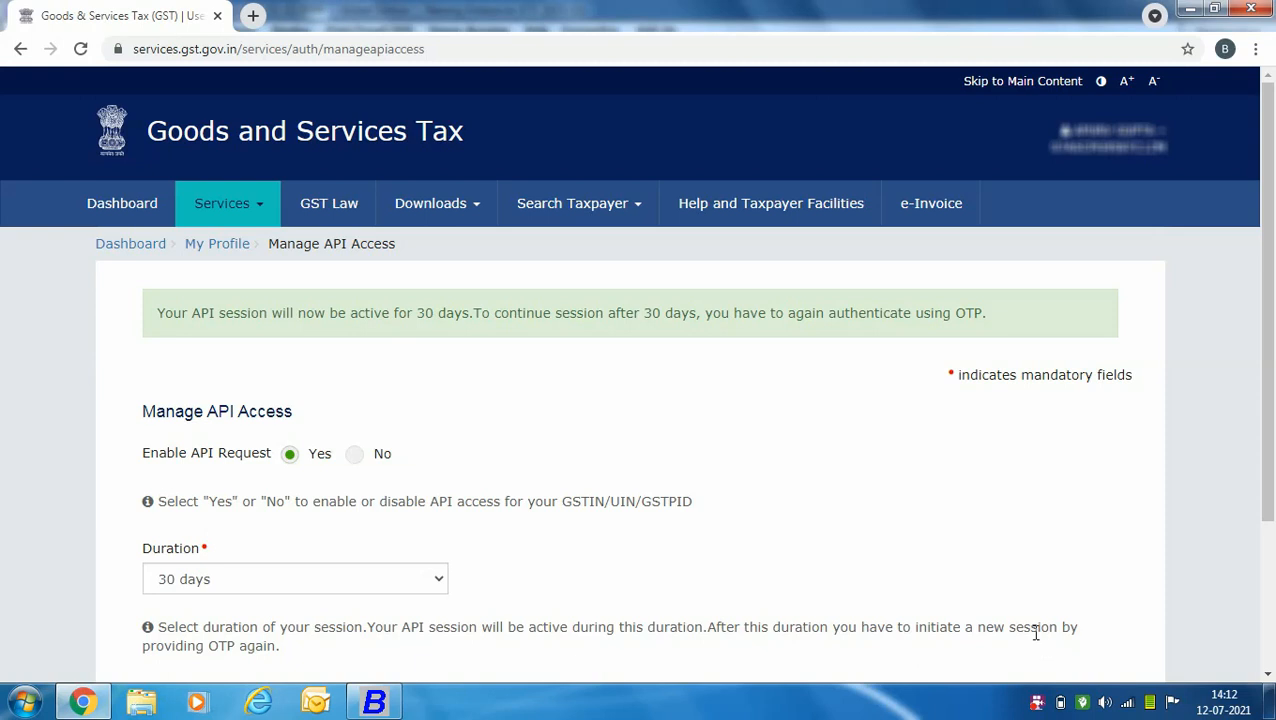
scroll(1036, 634, "down", 1)
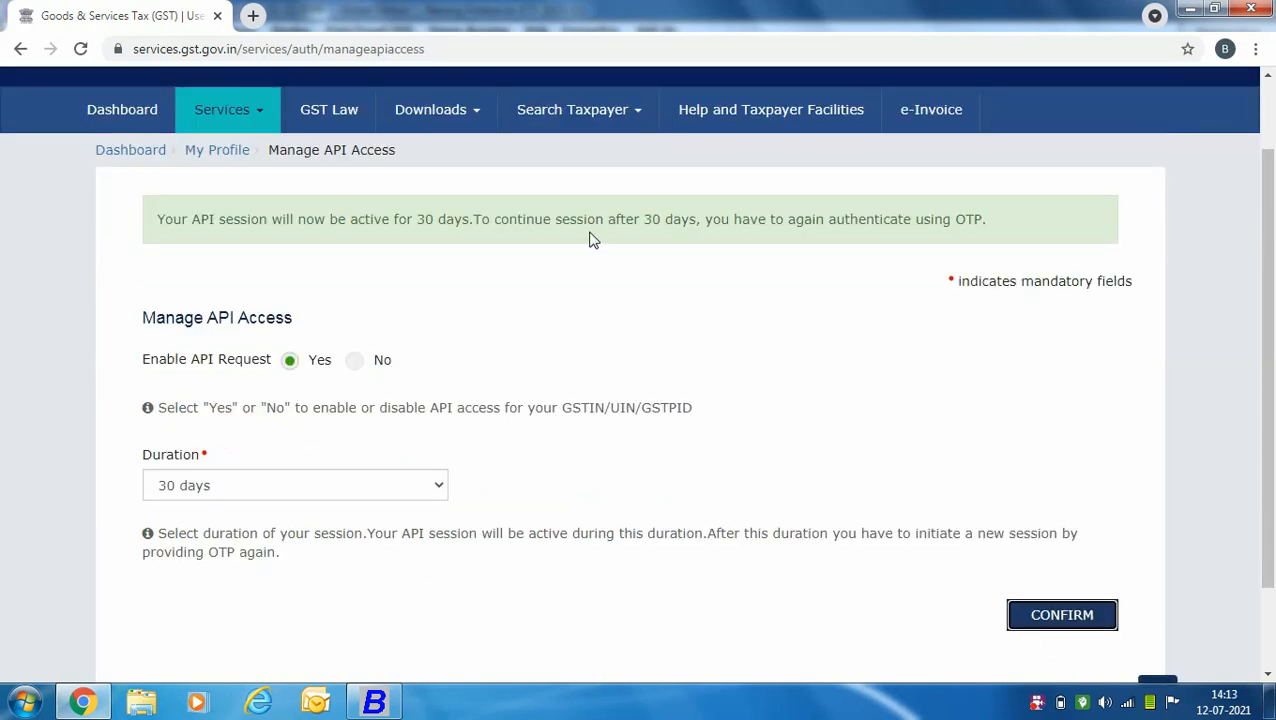
left_click(1050, 624)
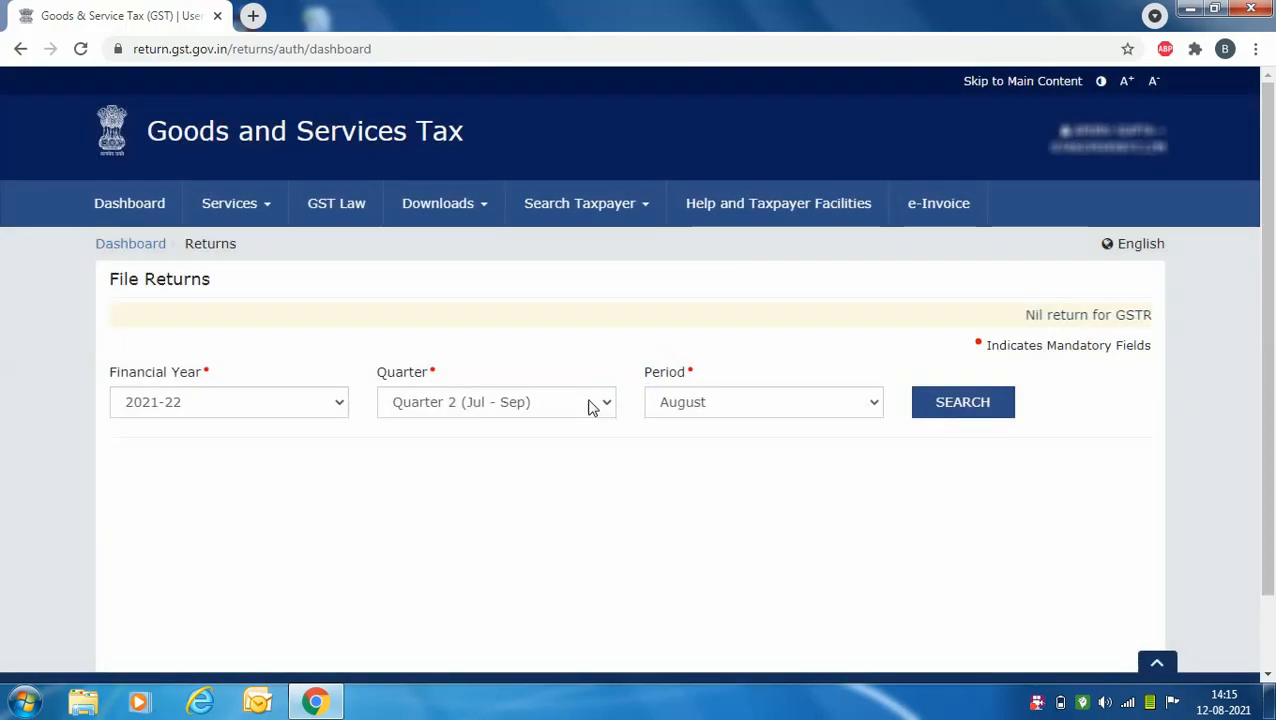
Search returns for 2021-22, Quarter 1 (Apr - Jun), month April
left_click(590, 404)
left_click(463, 428)
left_click(676, 405)
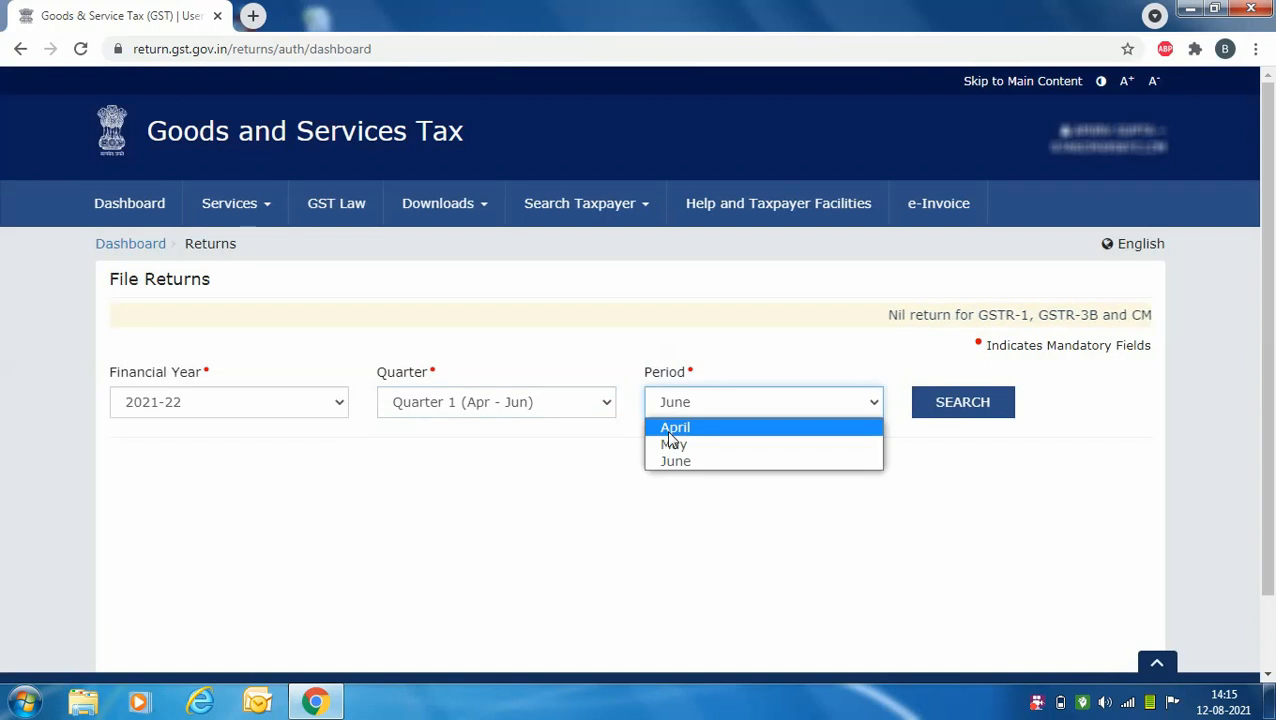
left_click(700, 426)
left_click(962, 402)
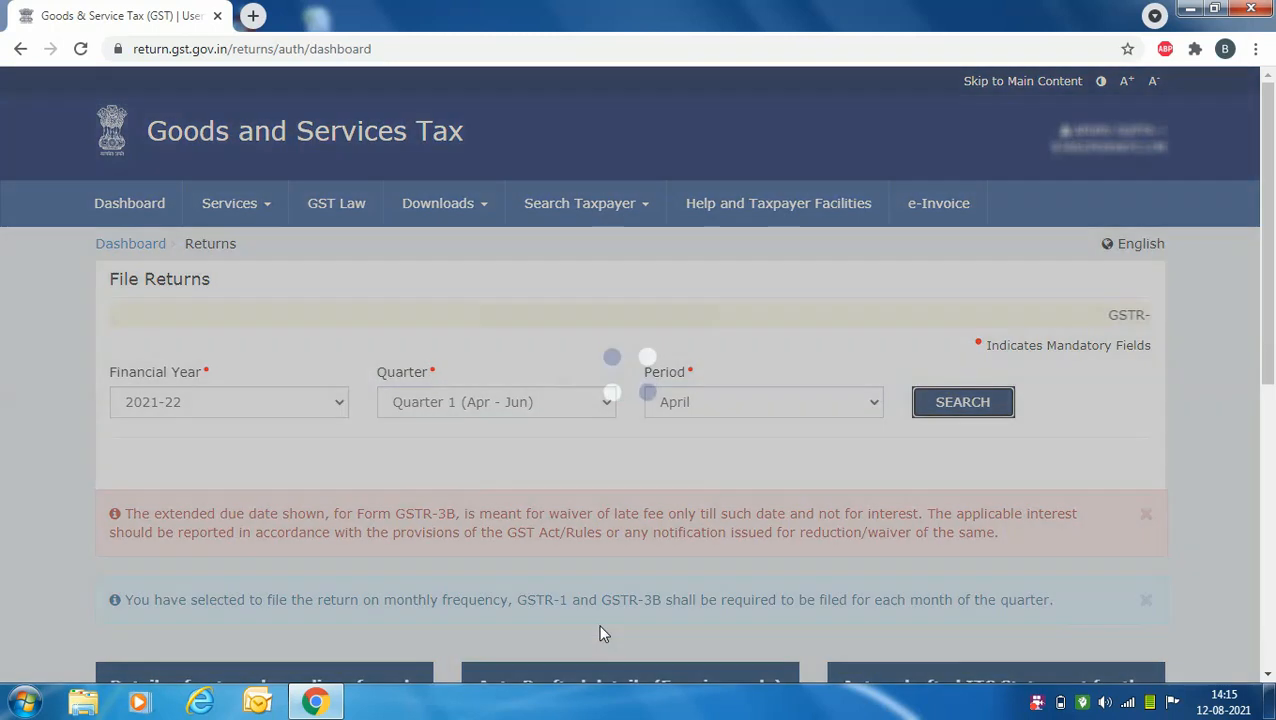
scroll(603, 636, "down", 3)
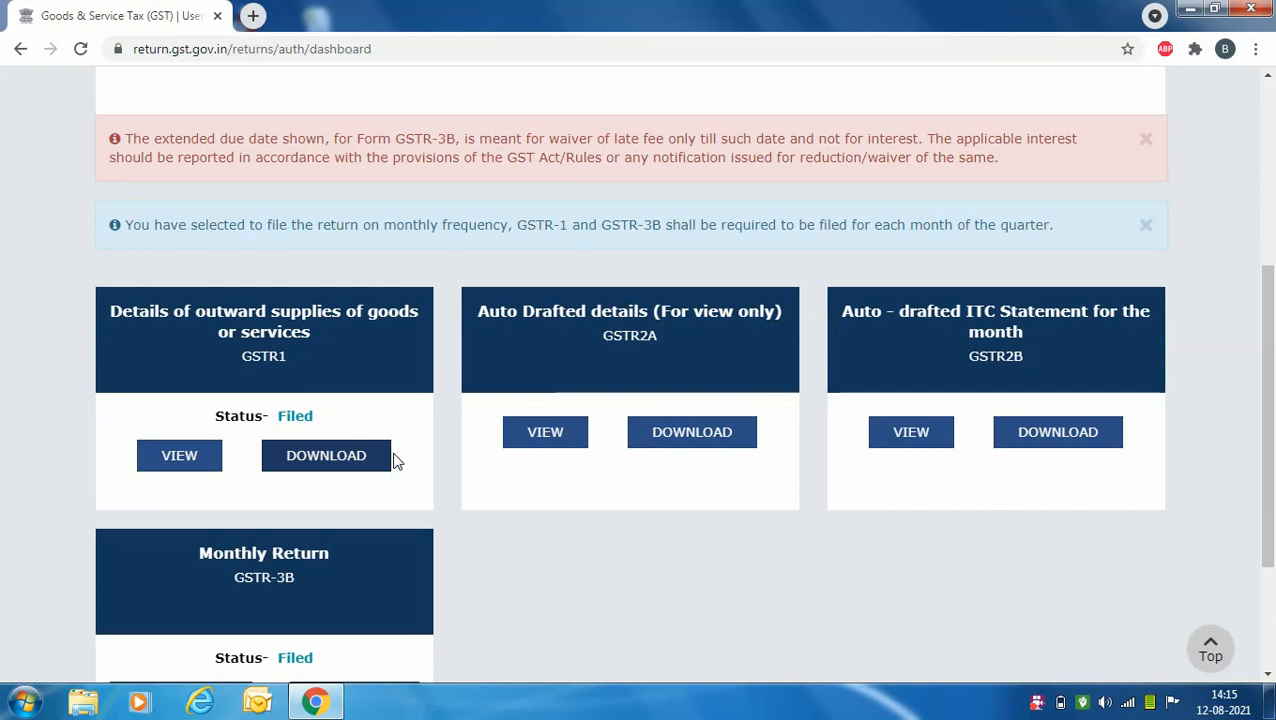
Generate the GSTR-1 JSON file via GSTR1 DOWNLOAD and download File 1
left_click(321, 458)
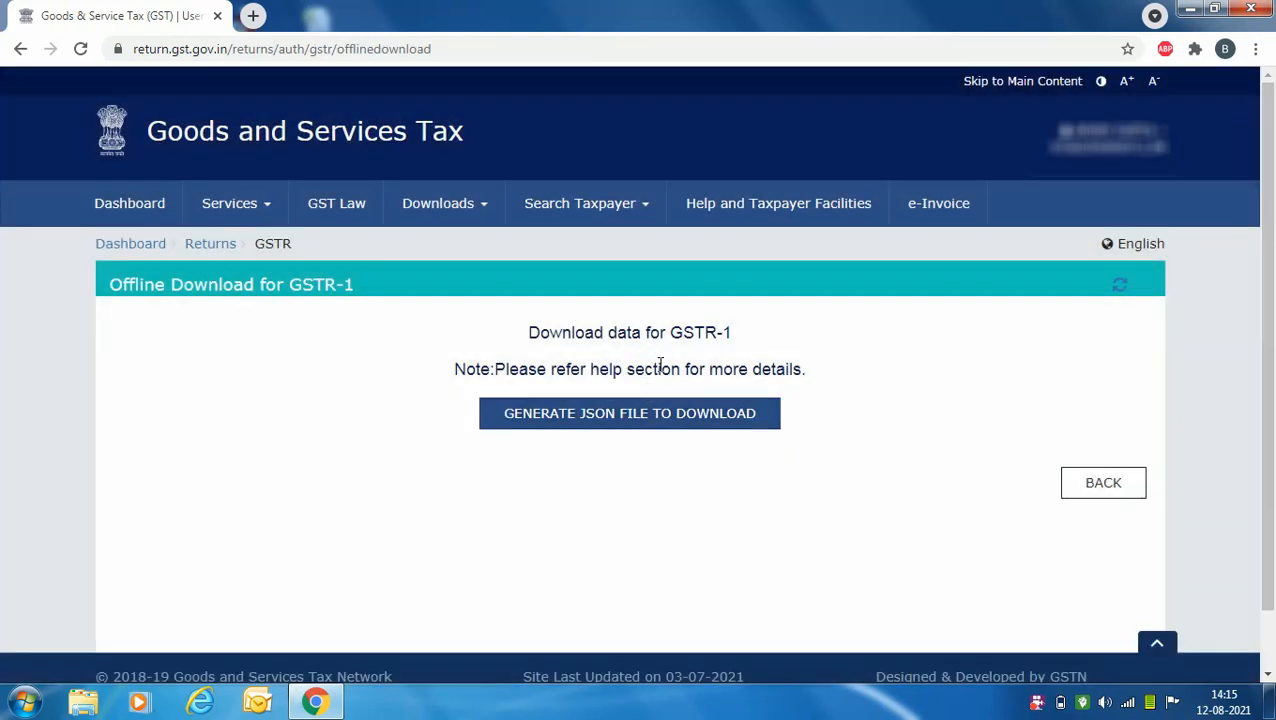
left_click(550, 416)
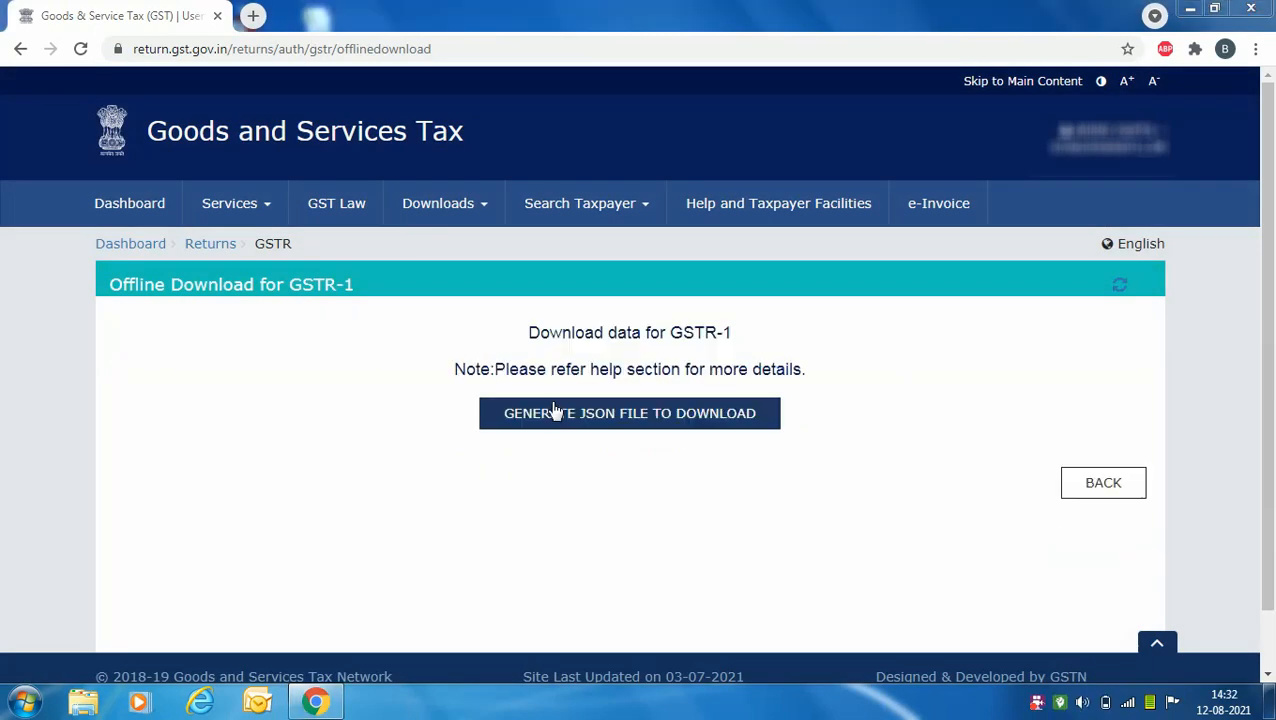
left_click(553, 412)
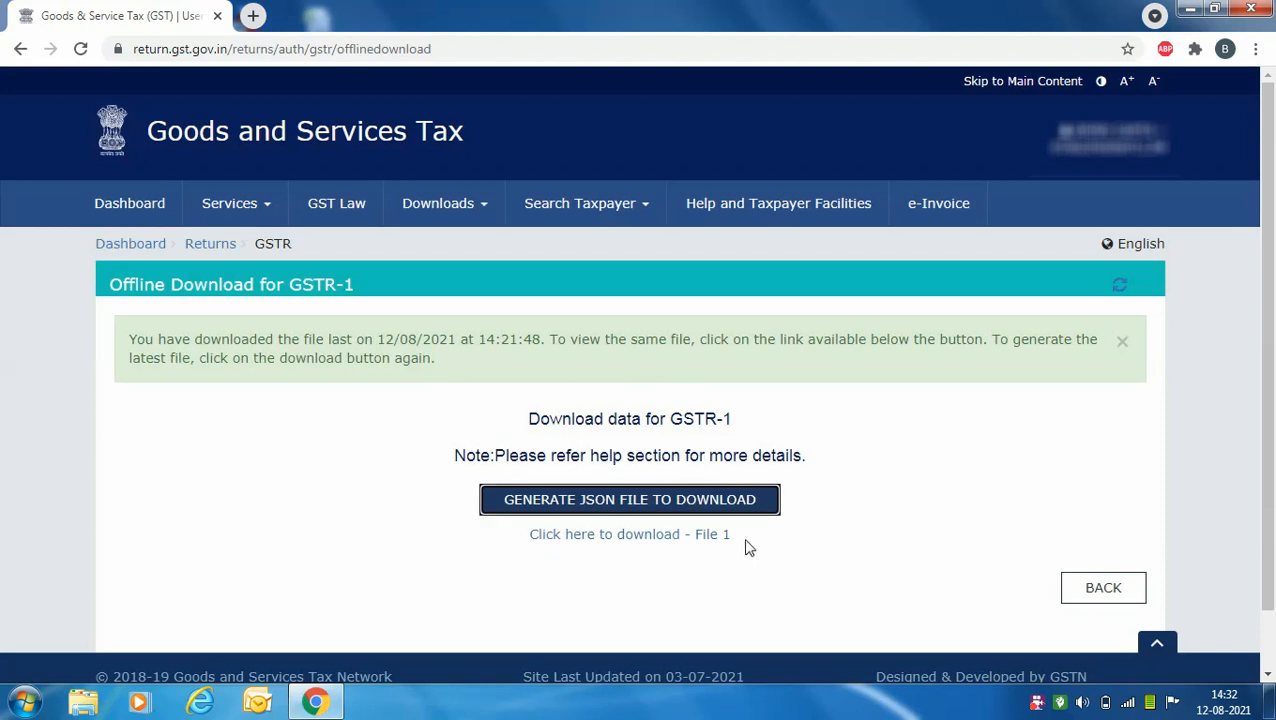
left_click(609, 536)
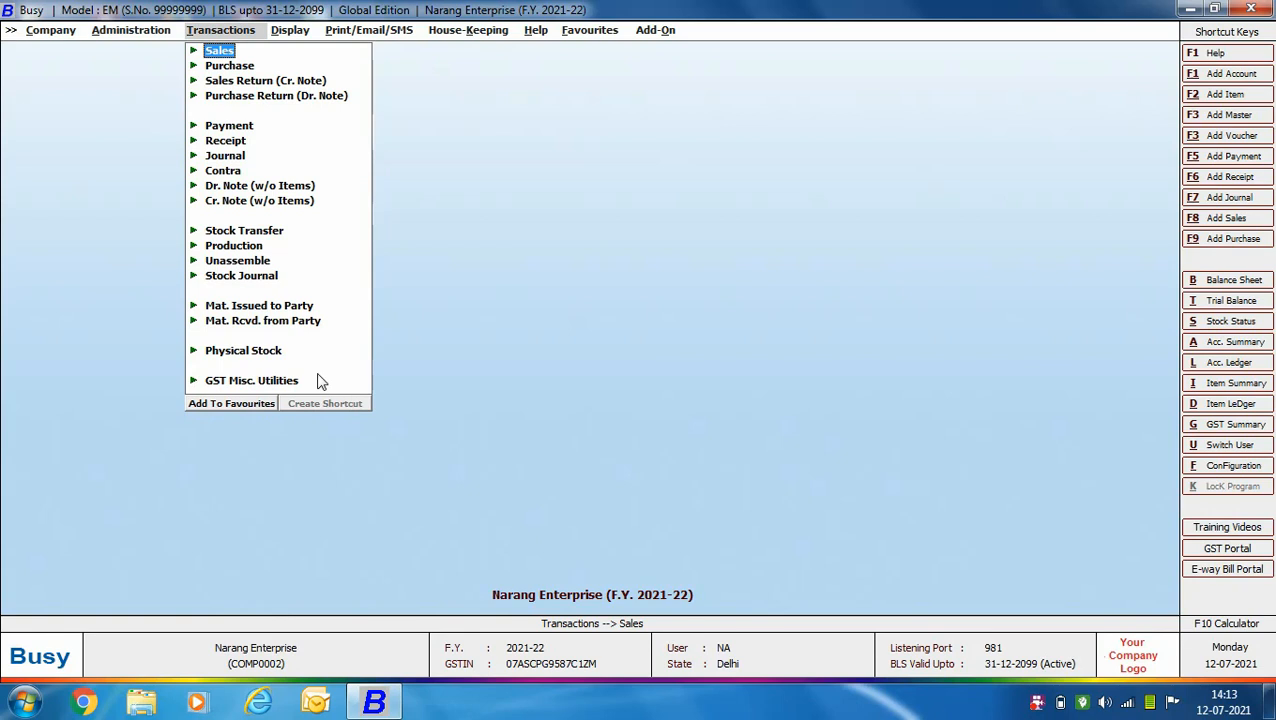
Open Download GSTR-1 under GST Misc. Utilities > Download GSTR JSON Data
left_click(230, 384)
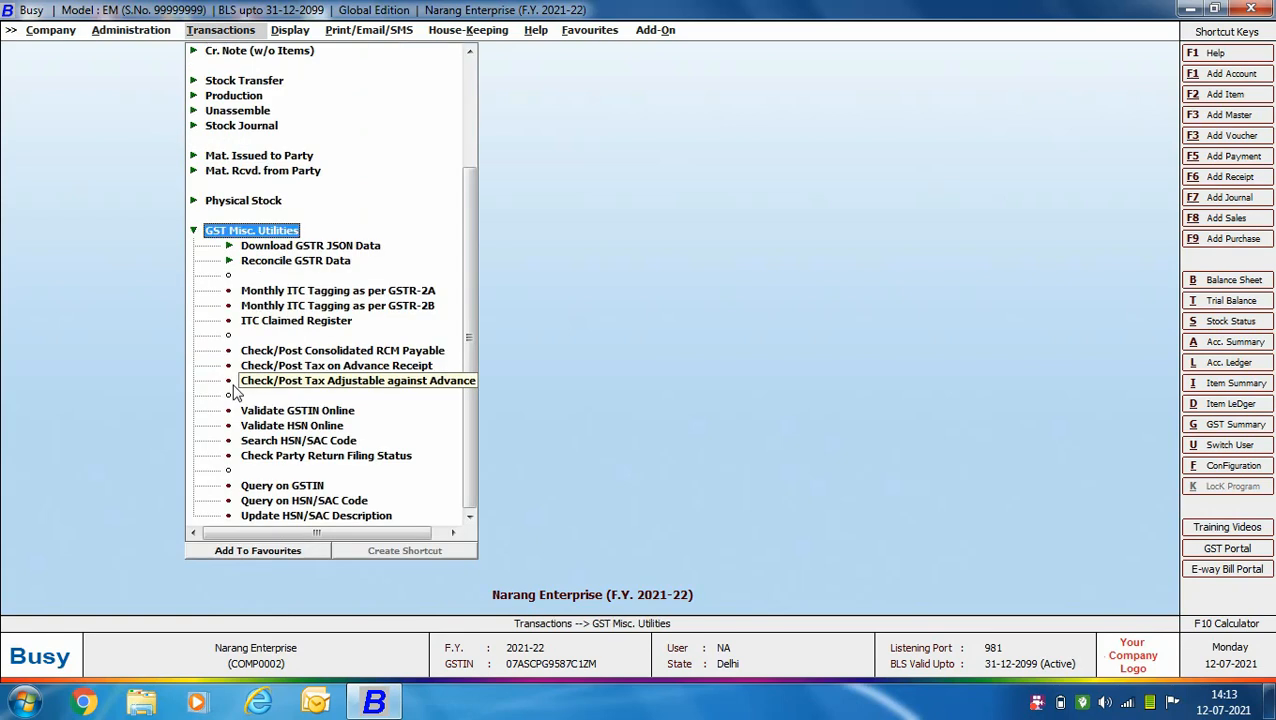
left_click(314, 247)
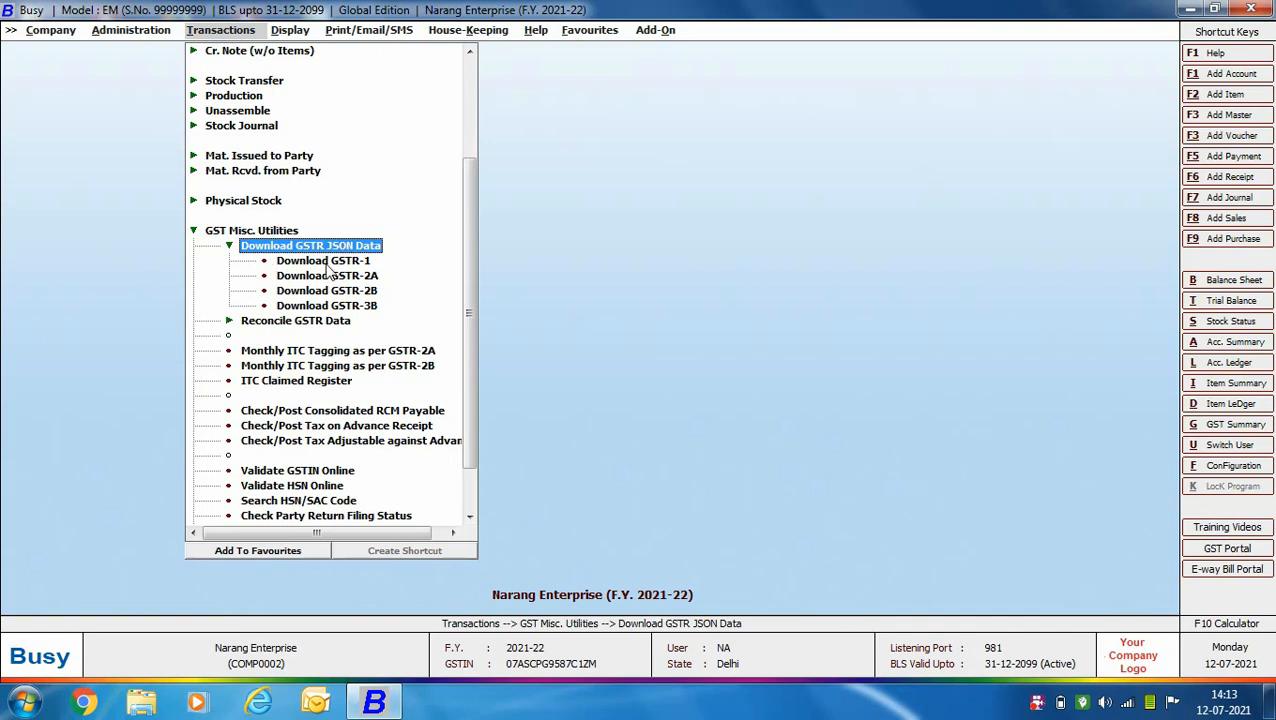
double_click(328, 262)
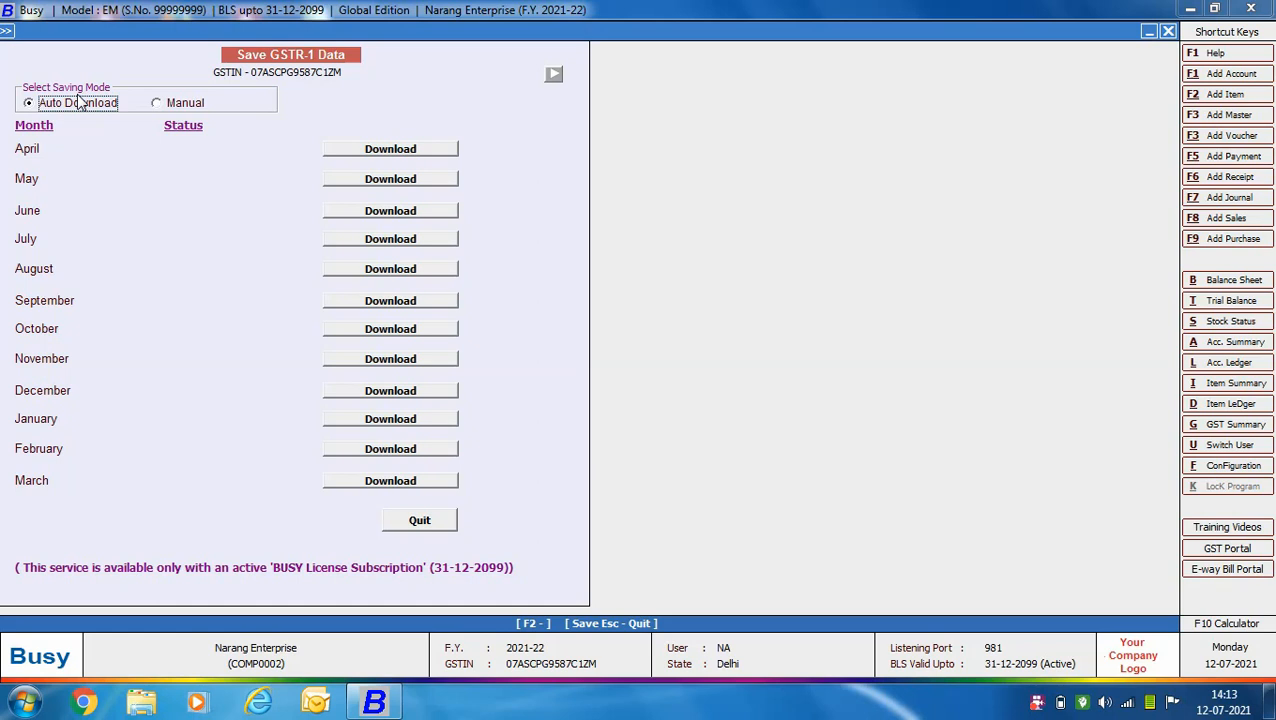
Download April's GSTR-1 data after entering the portal OTP, and acknowledge the save
left_click(352, 149)
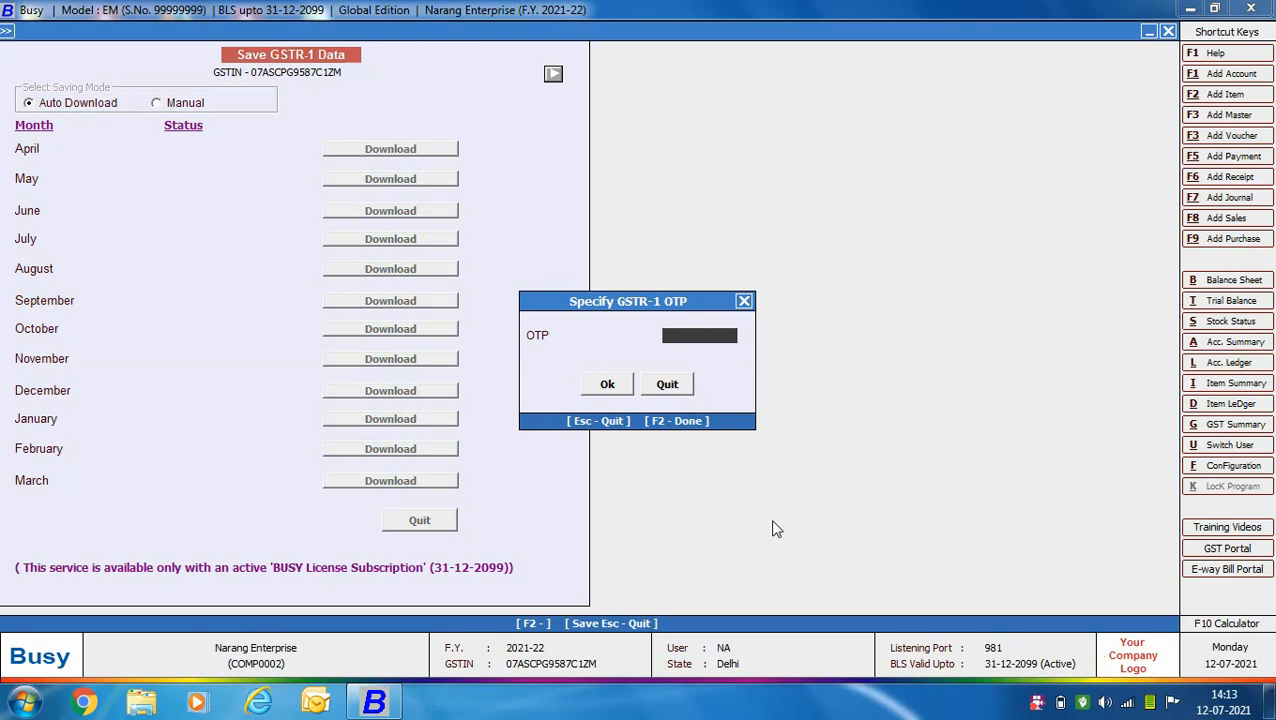
left_click(605, 386)
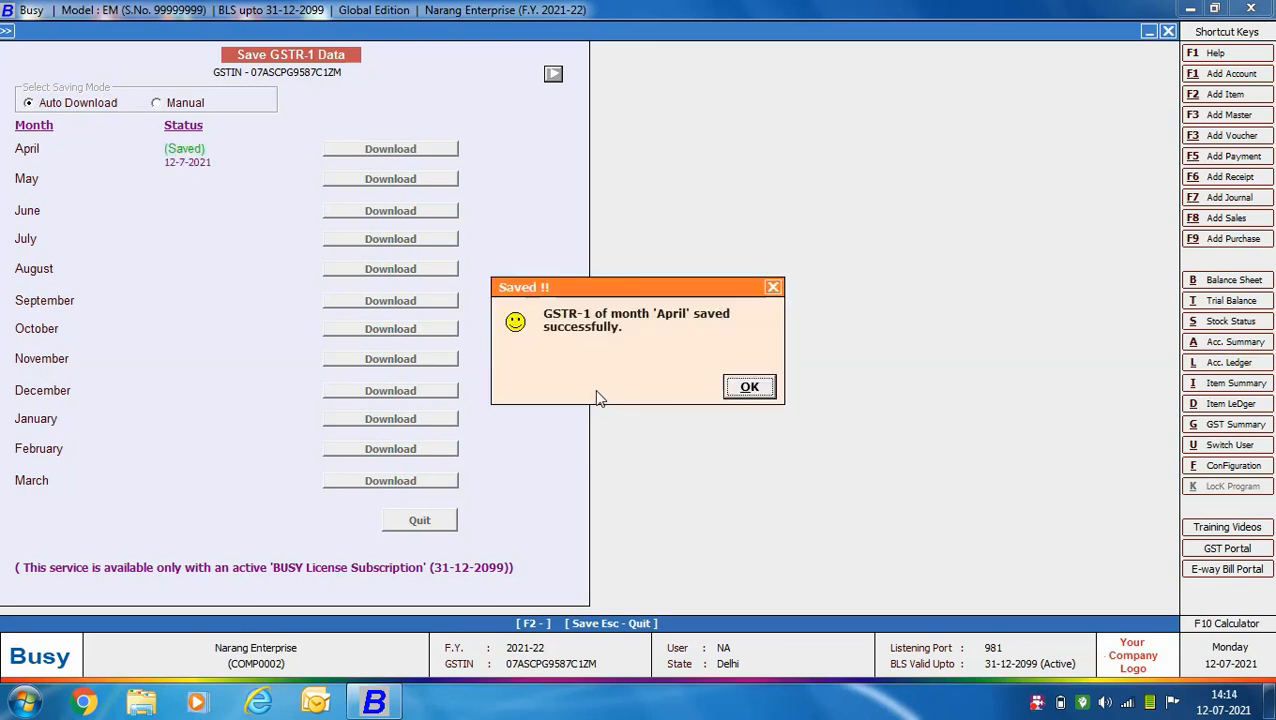
left_click(730, 386)
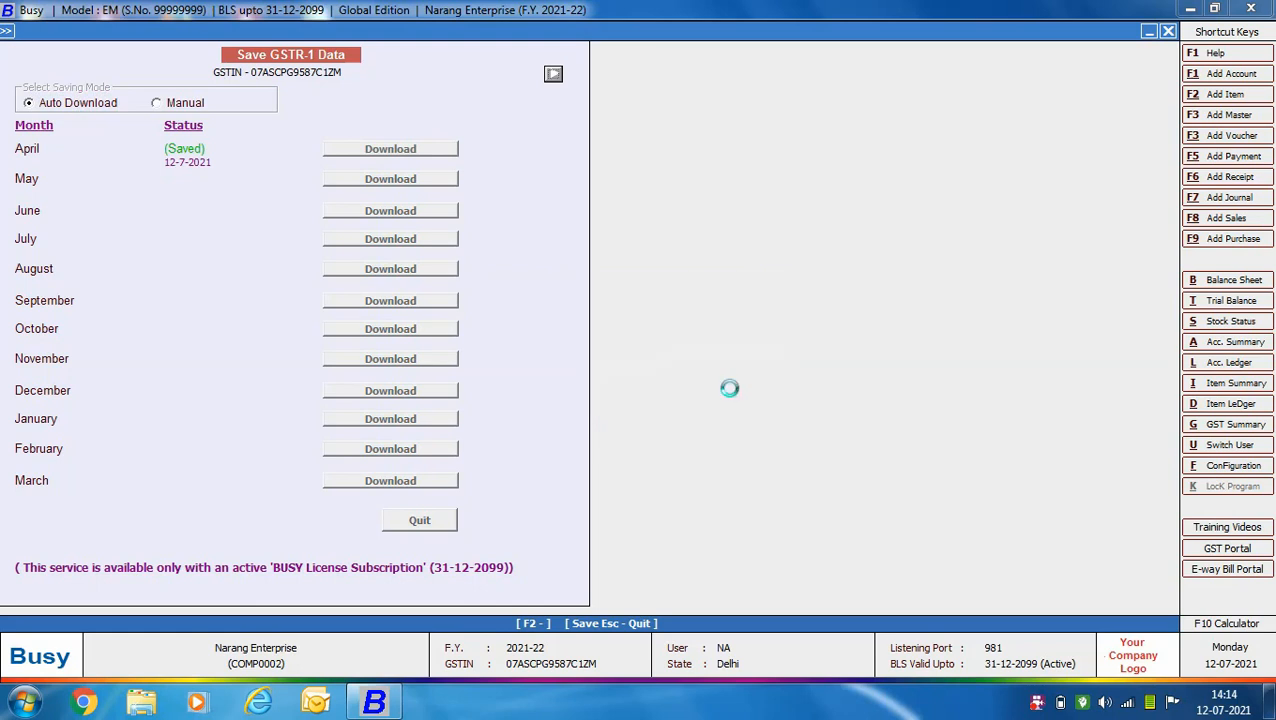
Download and save May's and June's GSTR-1 data, then switch saving mode to Manual
left_click(340, 182)
left_click(740, 386)
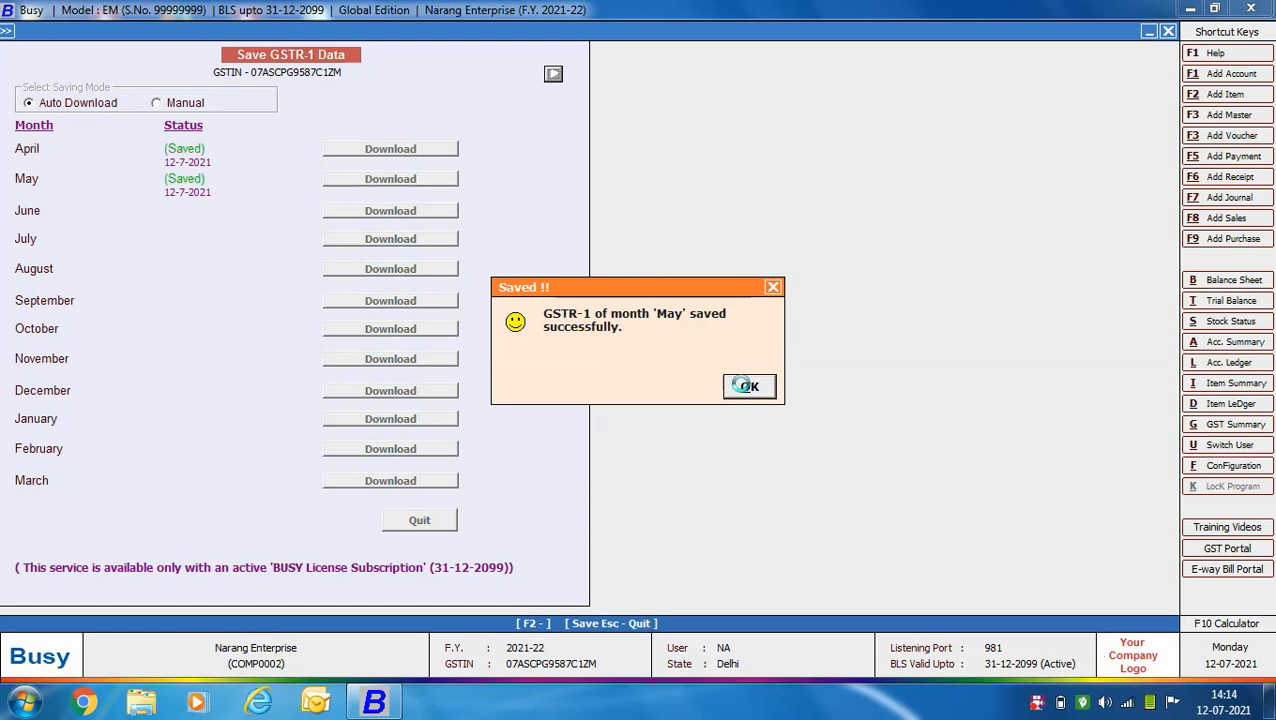
left_click(393, 212)
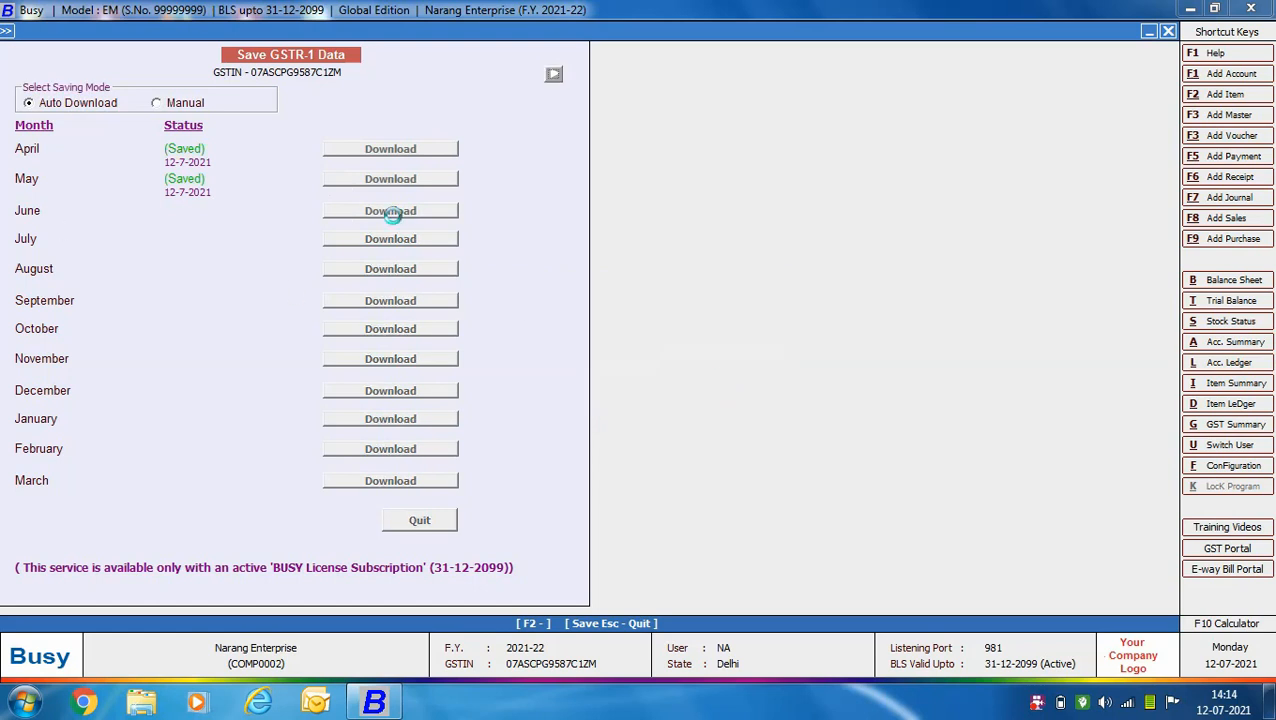
left_click(740, 388)
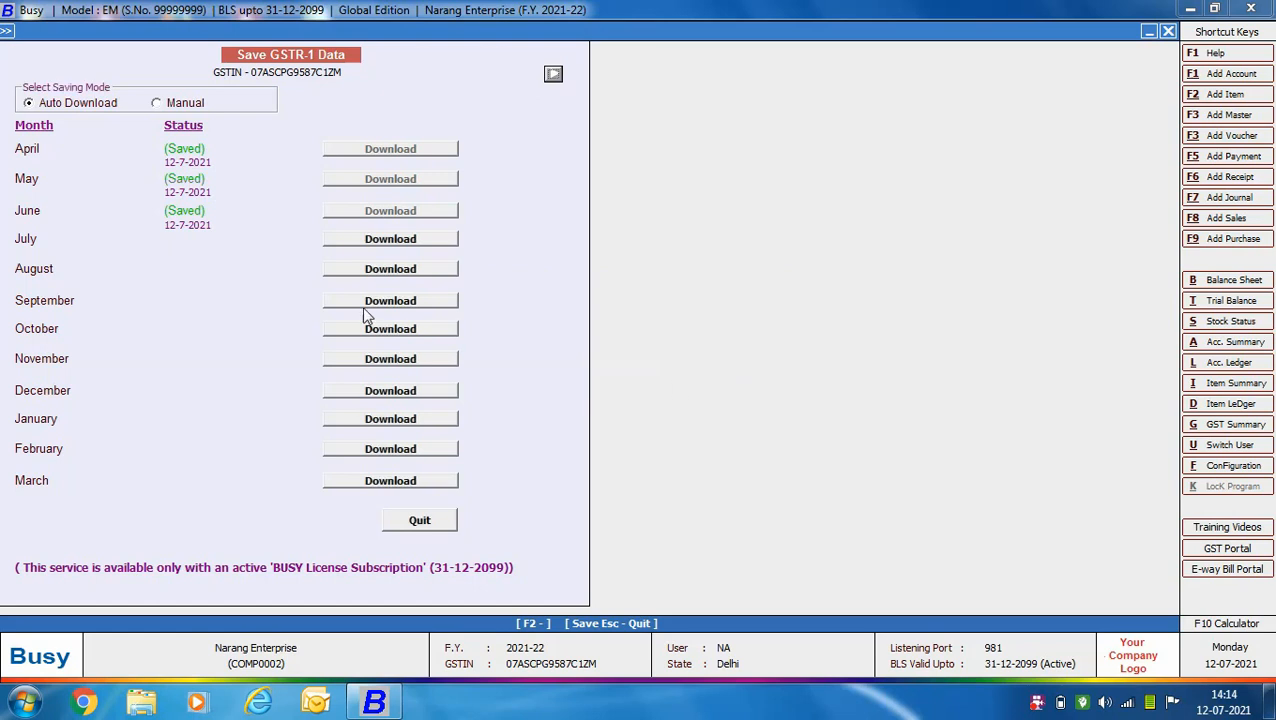
left_click(98, 103)
left_click(159, 103)
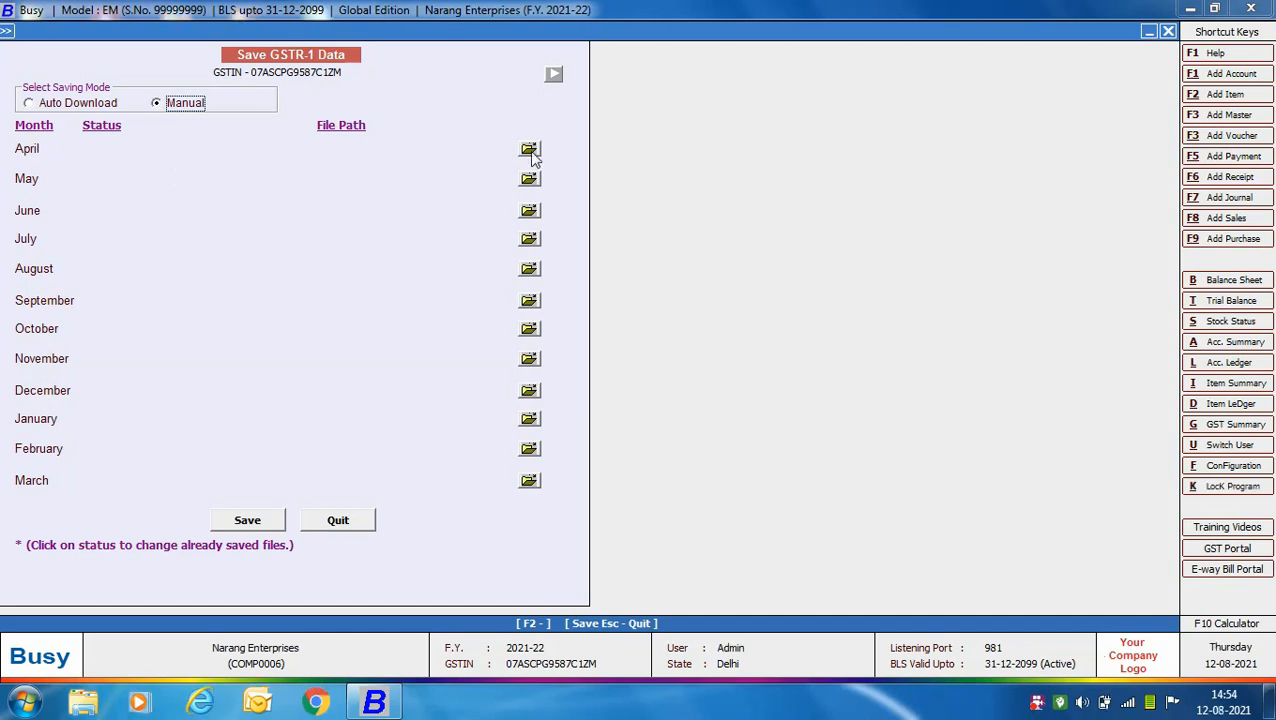
Attach the downloaded GSTR-1 JSON file from Downloads as April's data and save it
left_click(529, 148)
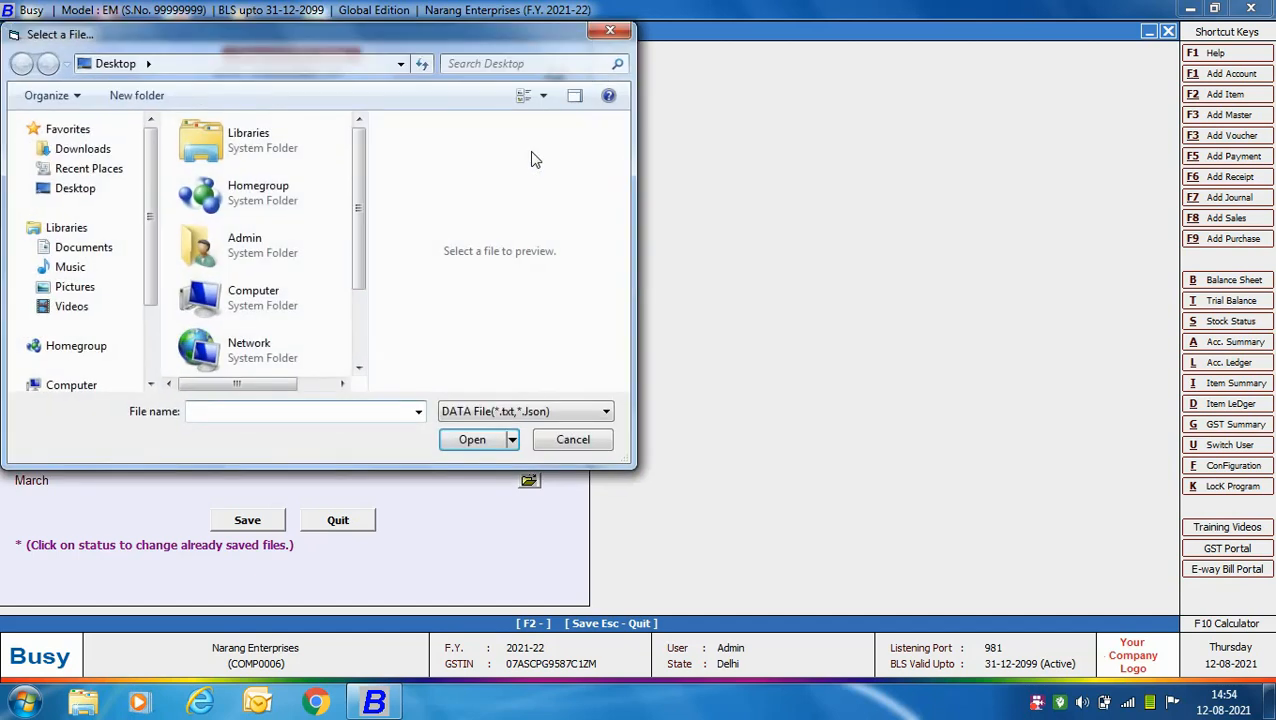
left_click(82, 148)
left_click(224, 198)
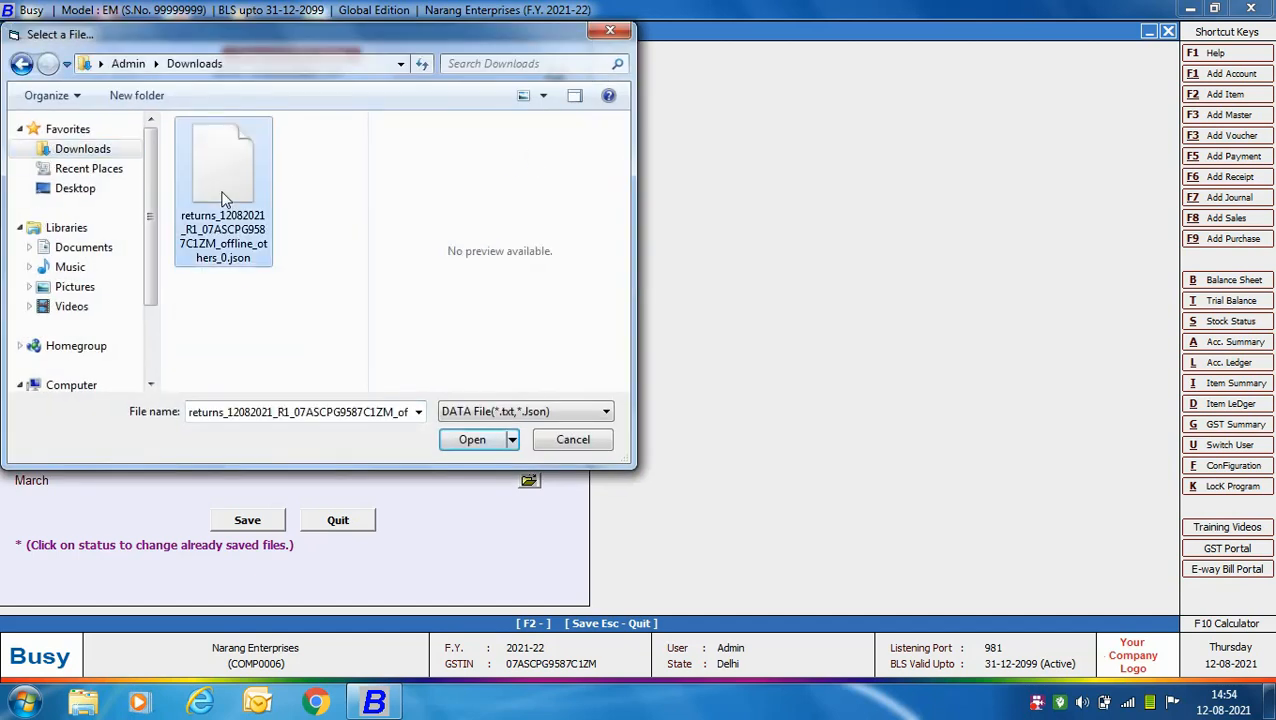
left_click(455, 439)
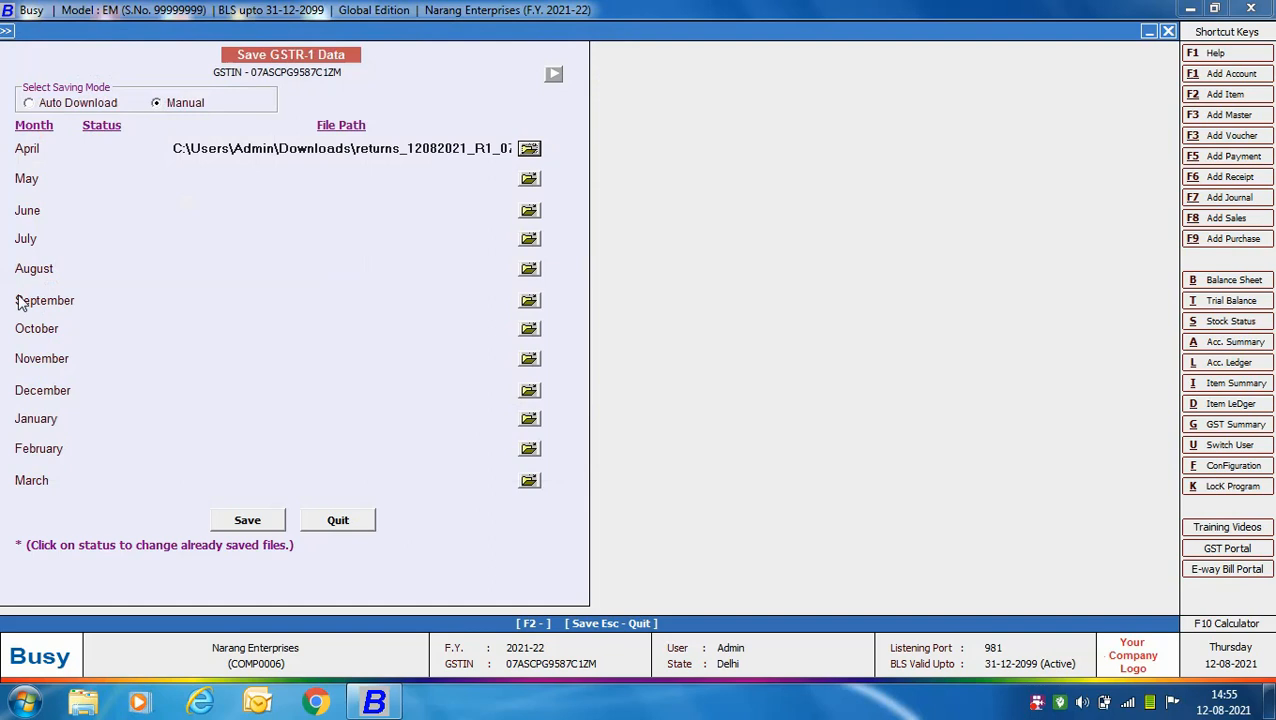
left_click(244, 521)
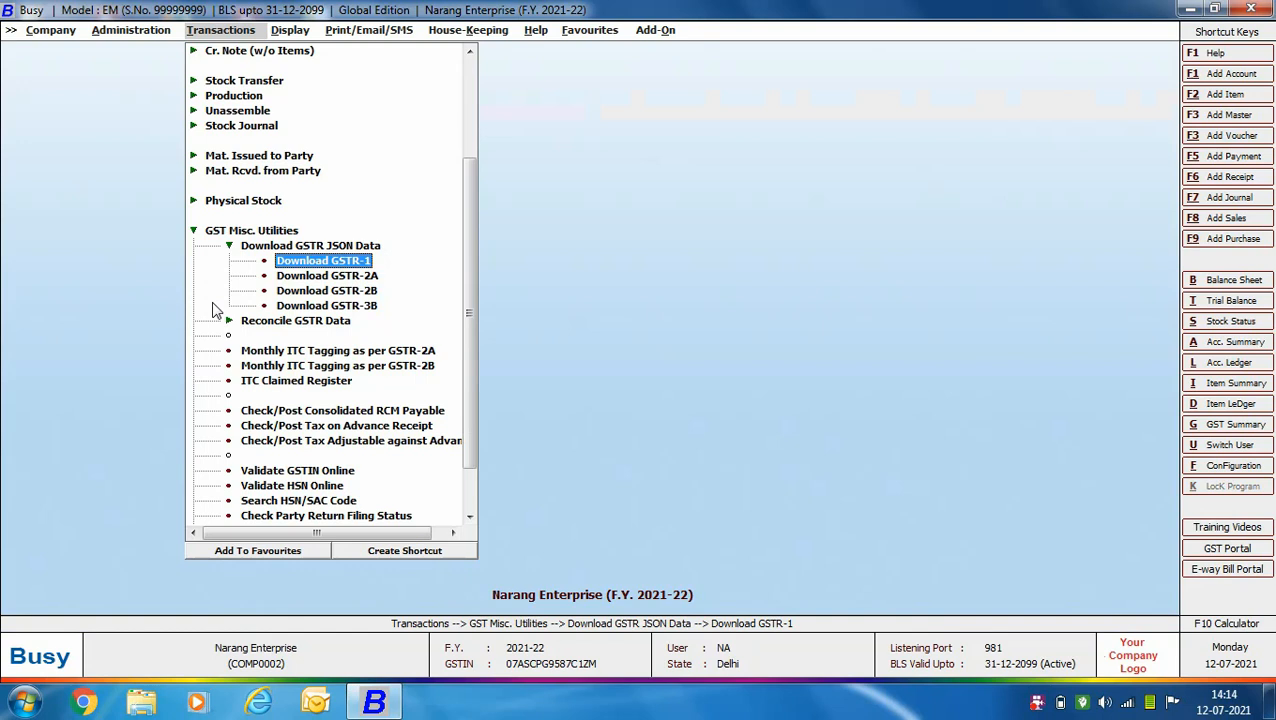
Open Reconcile GSTR Data > Reconcile GSTR-1 and choose Monthly filing frequency
double_click(330, 322)
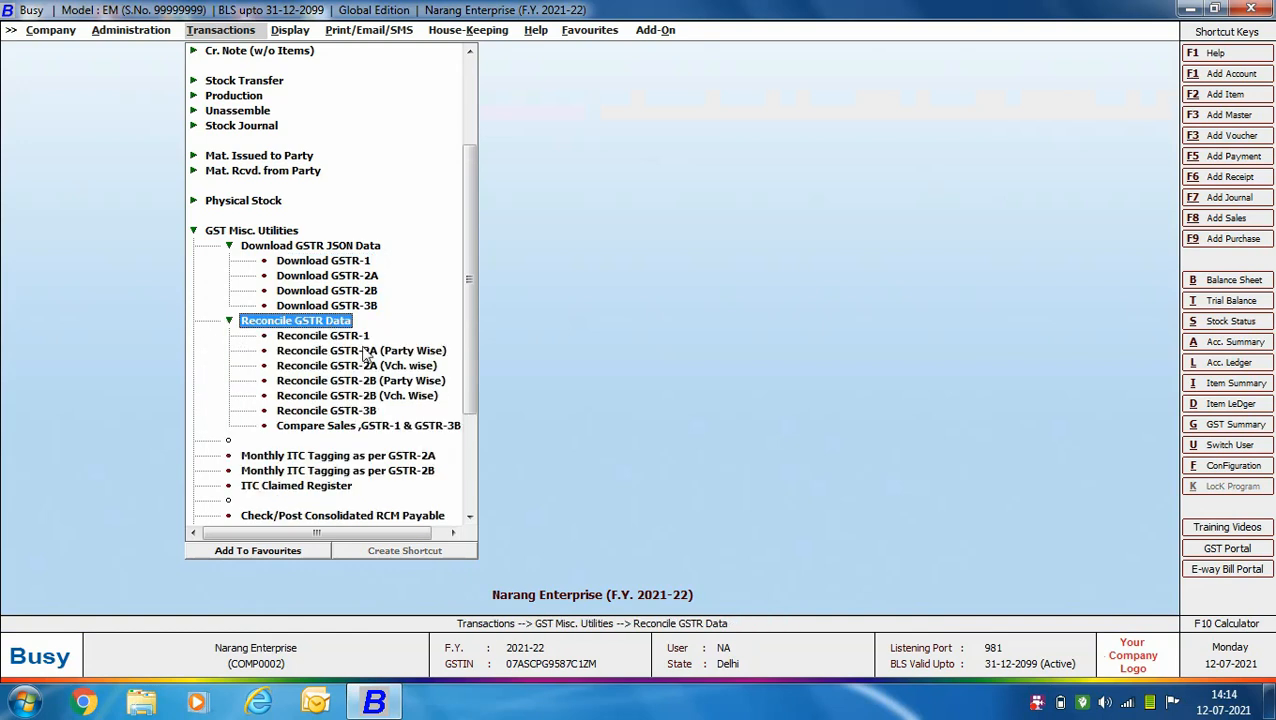
double_click(292, 336)
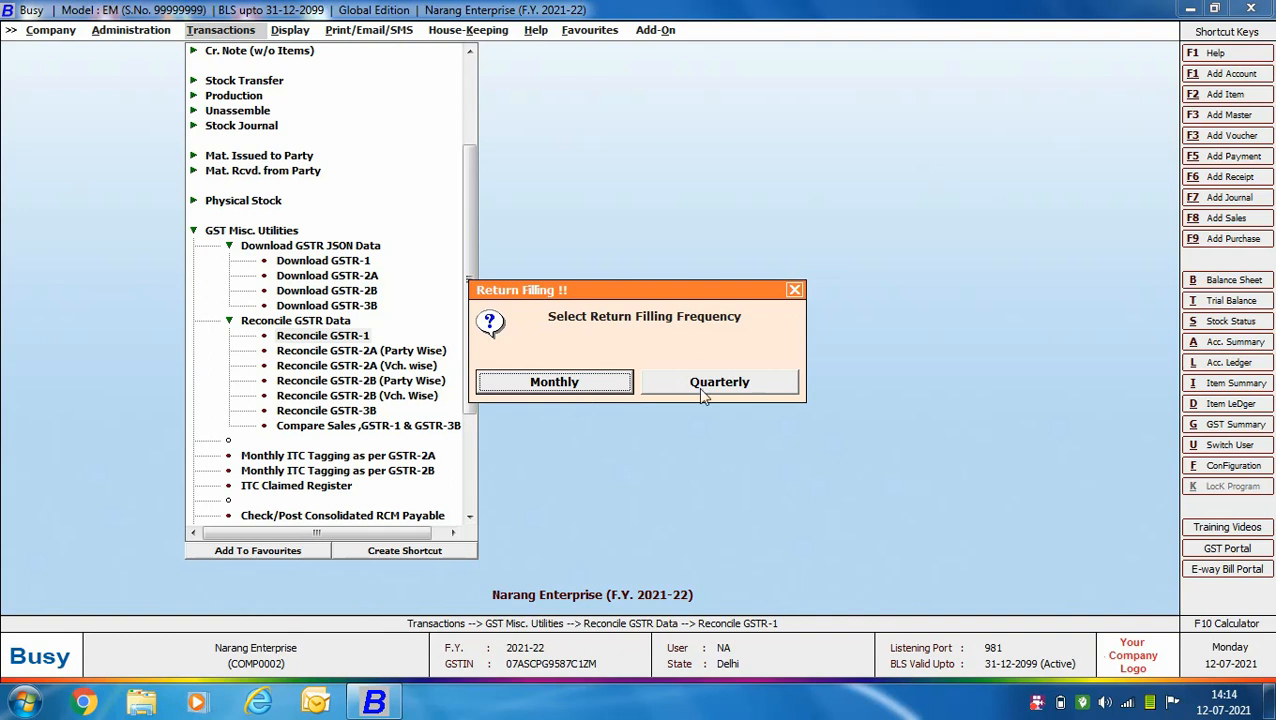
left_click(593, 384)
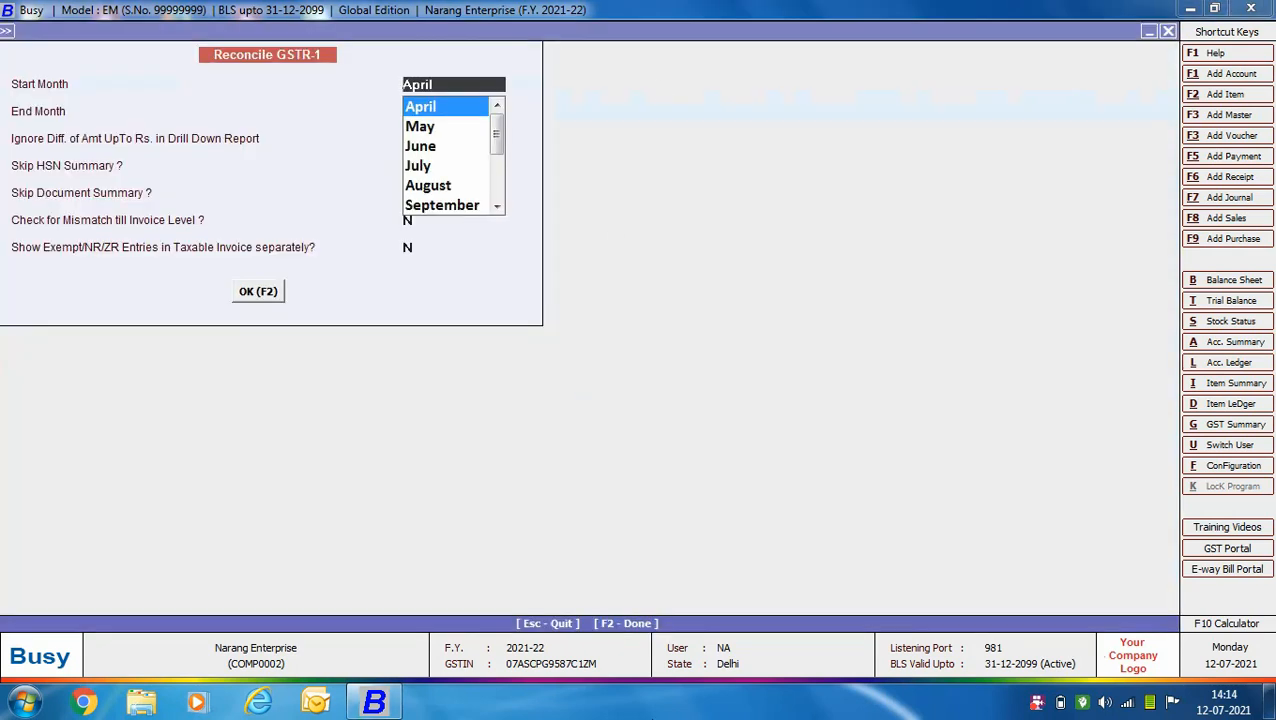
Set period April to June, ignore differences up to 1, and invoice-level mismatch checking to Y
key("Return")
type("jun")
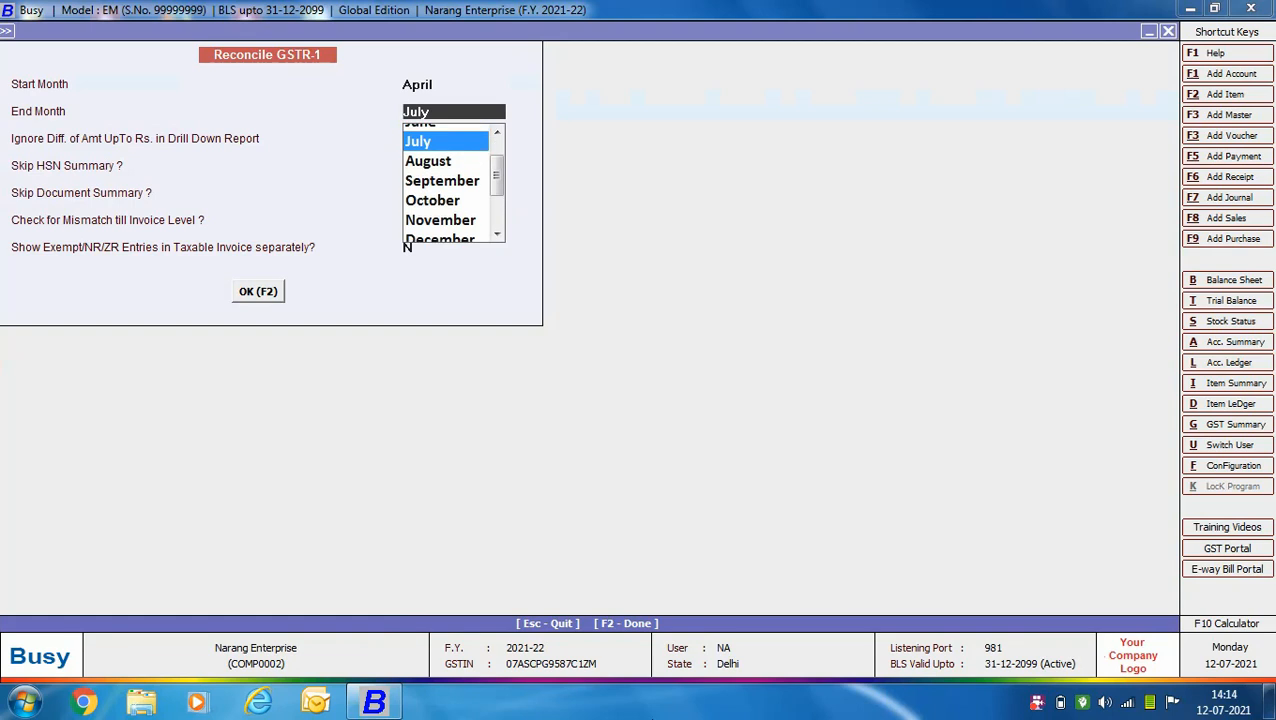
key("Return")
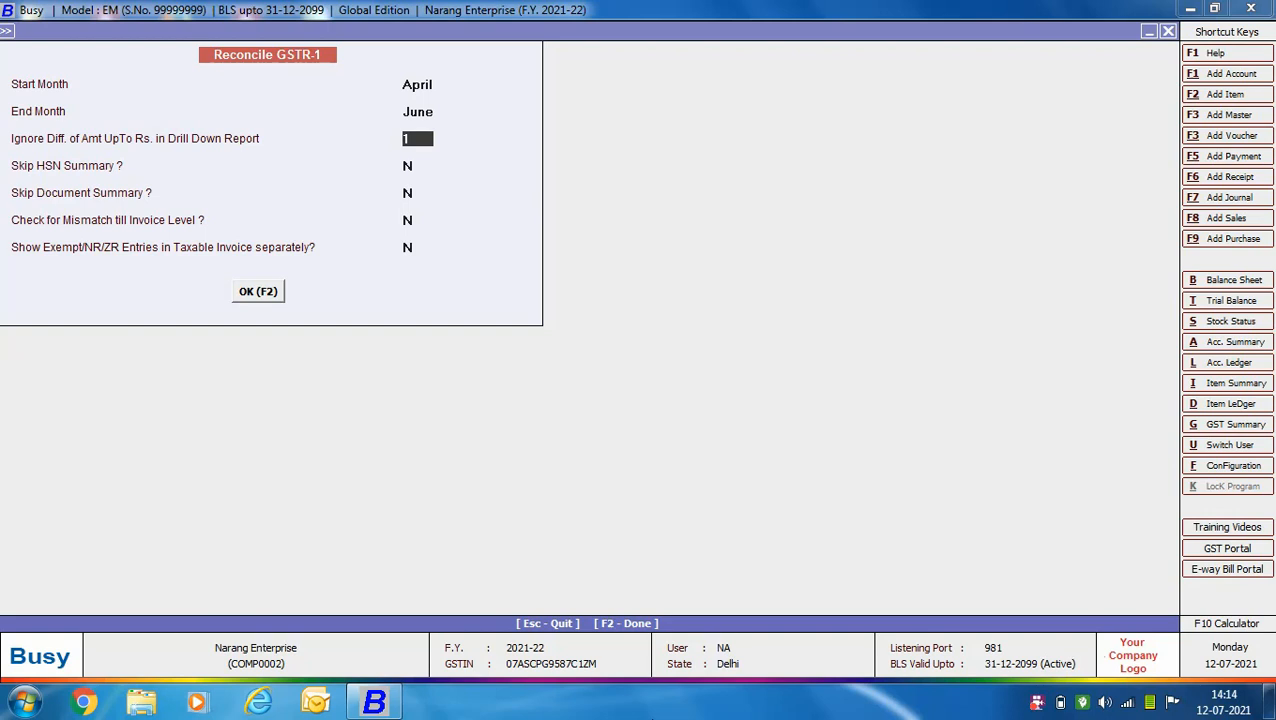
key("Return")
key("Return")
key("Return")
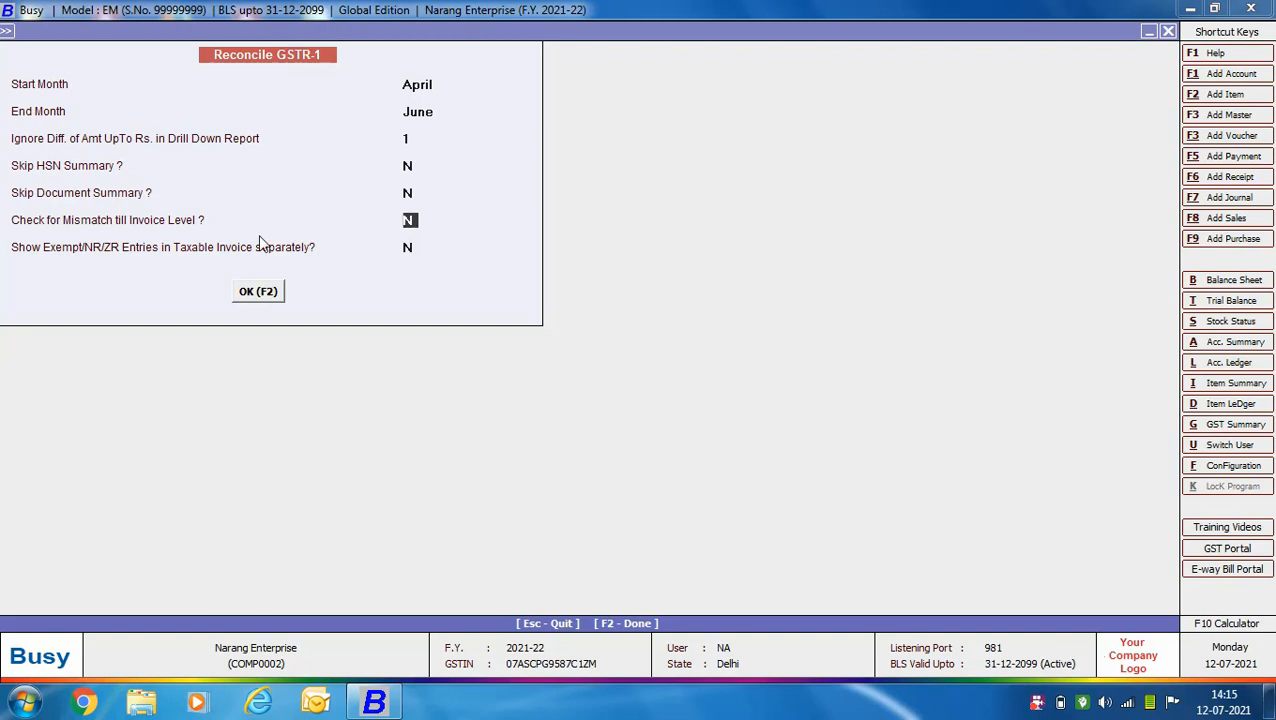
type("Y")
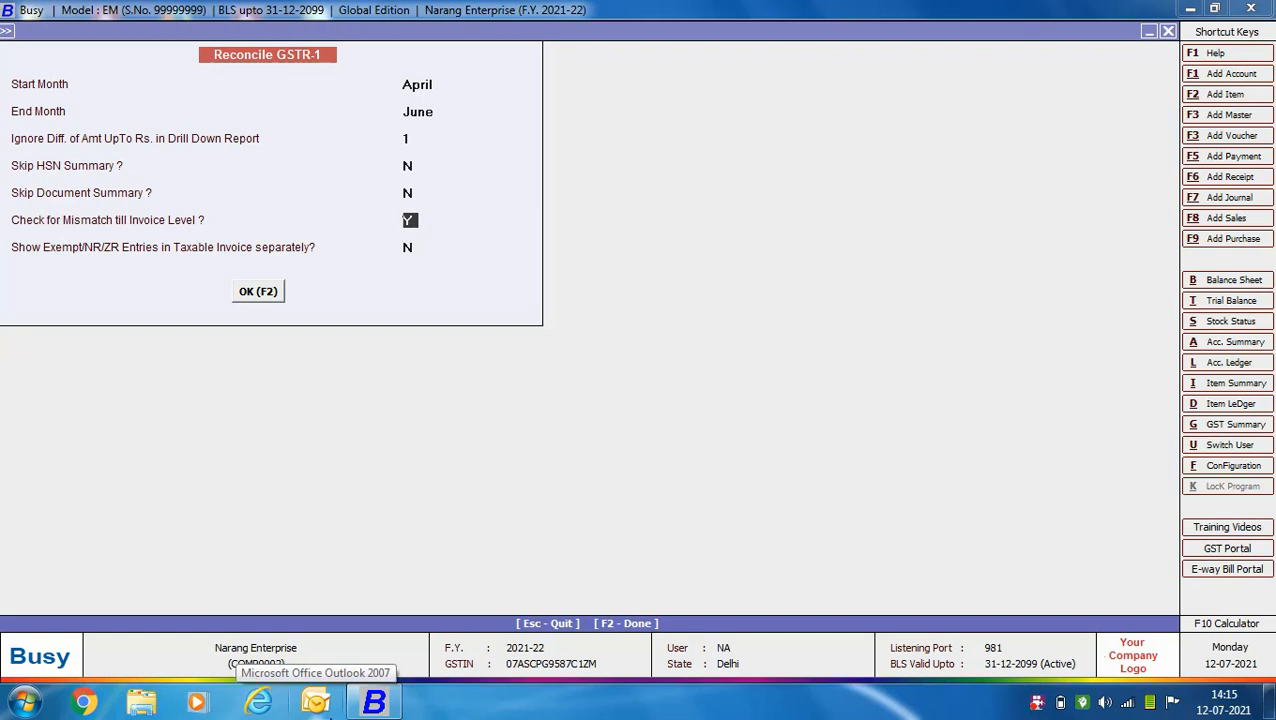
key("Return")
key("Return")
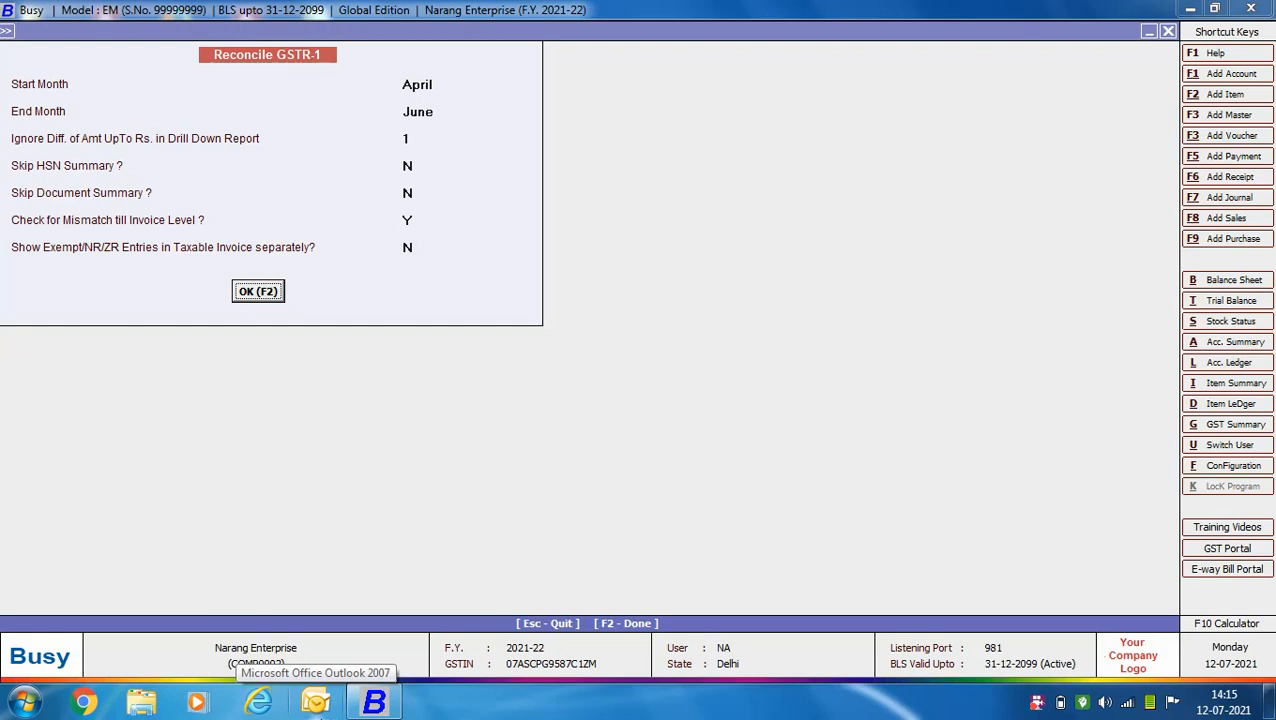
key("Return")
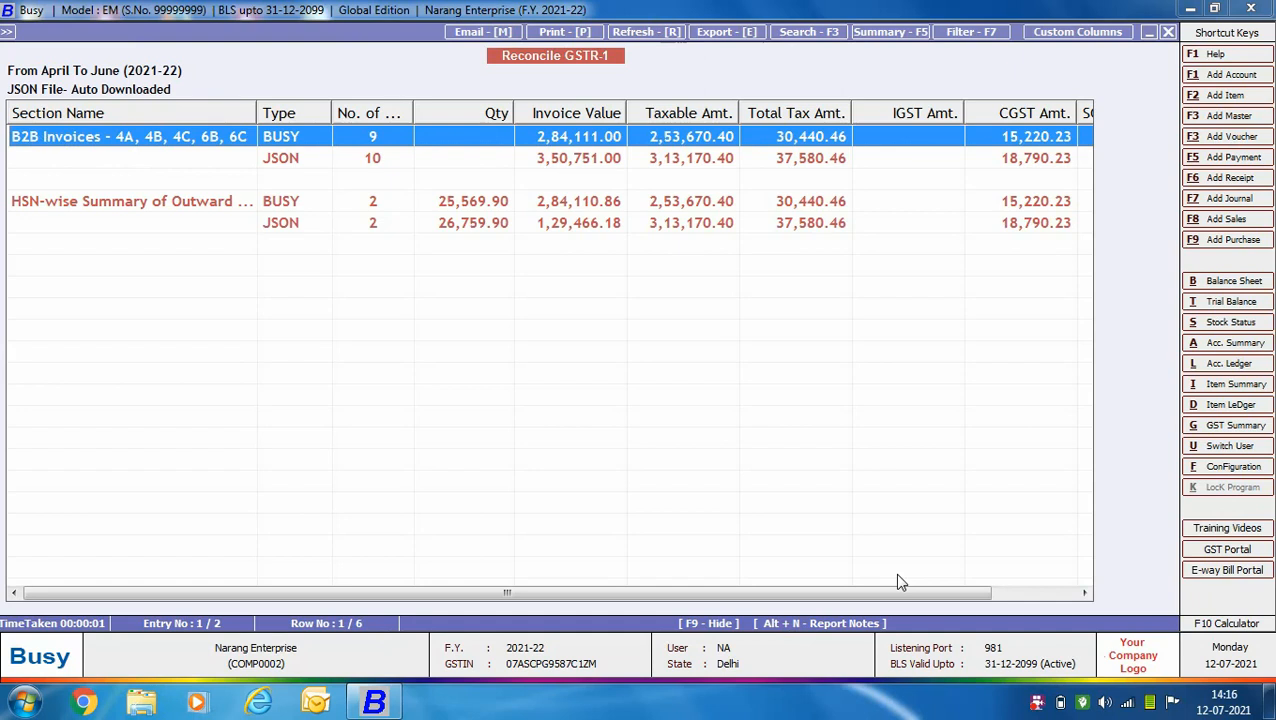
Scroll the April–June reconciliation table, compare the BUSY and JSON B2B rows (9 vs 10 invoices), and bring up View Options for BUSY B2B
left_click_drag(886, 596, 1093, 580)
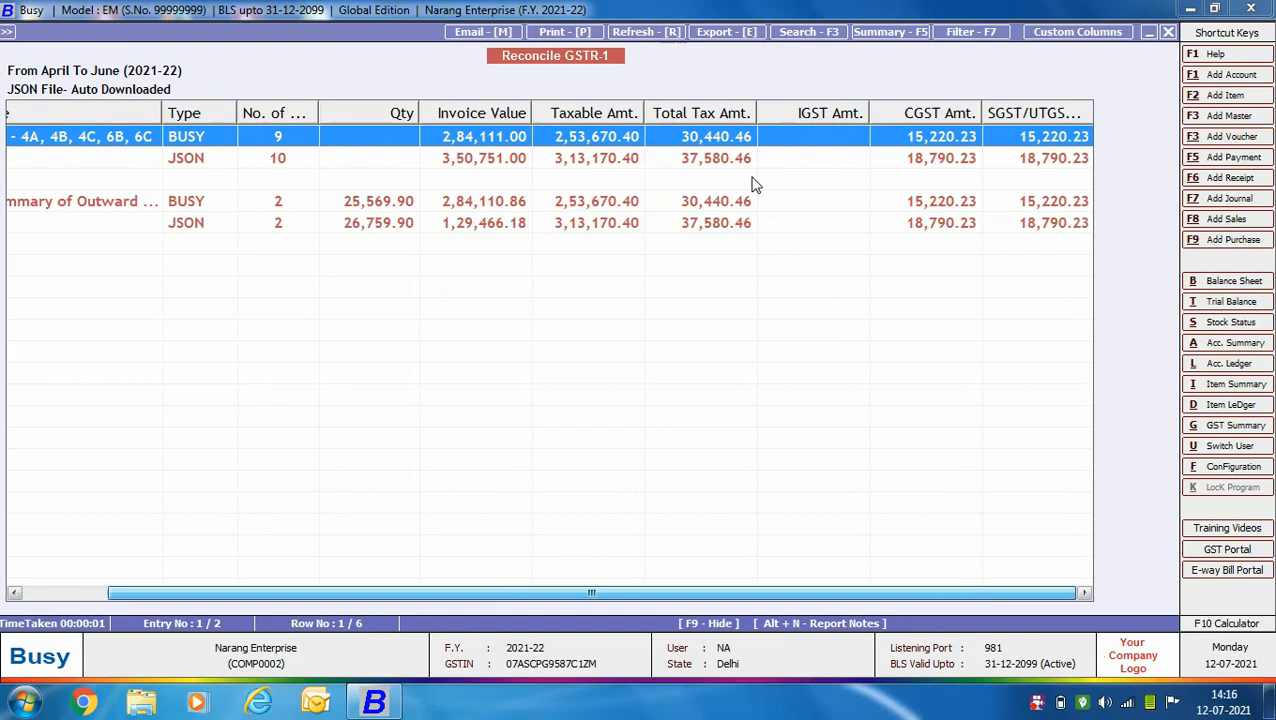
key("Down")
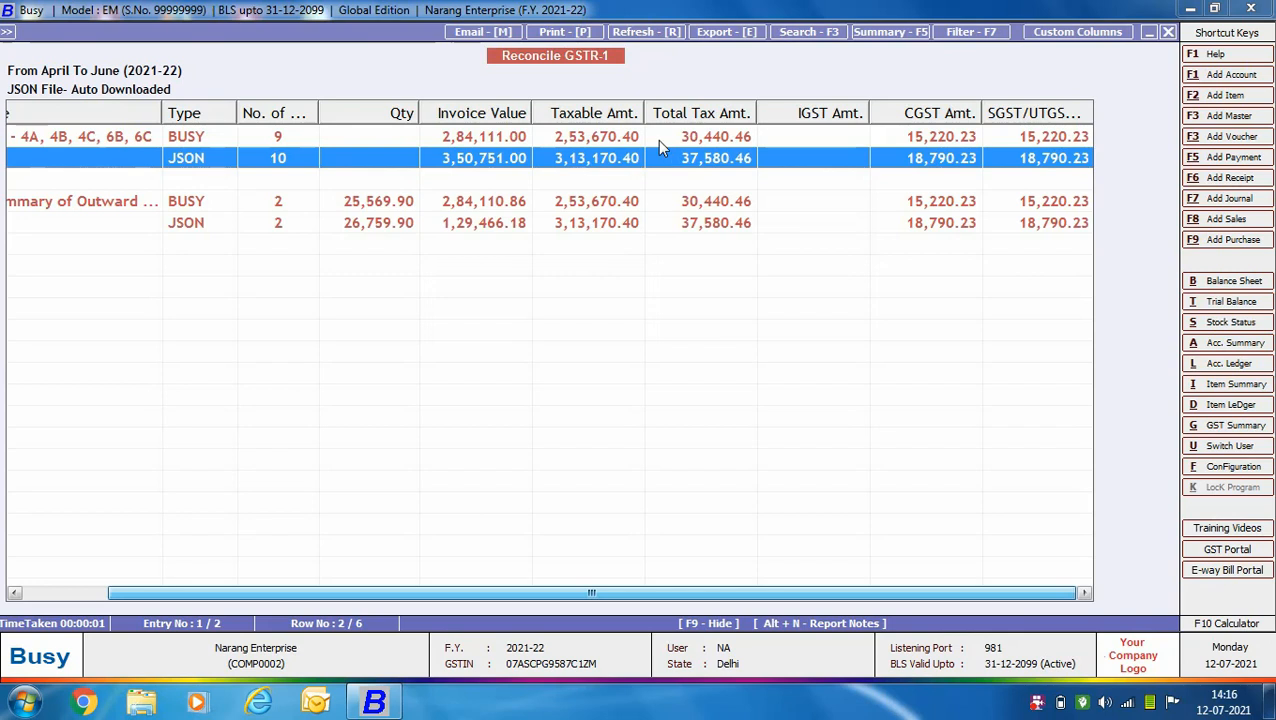
key("Up")
key("Return")
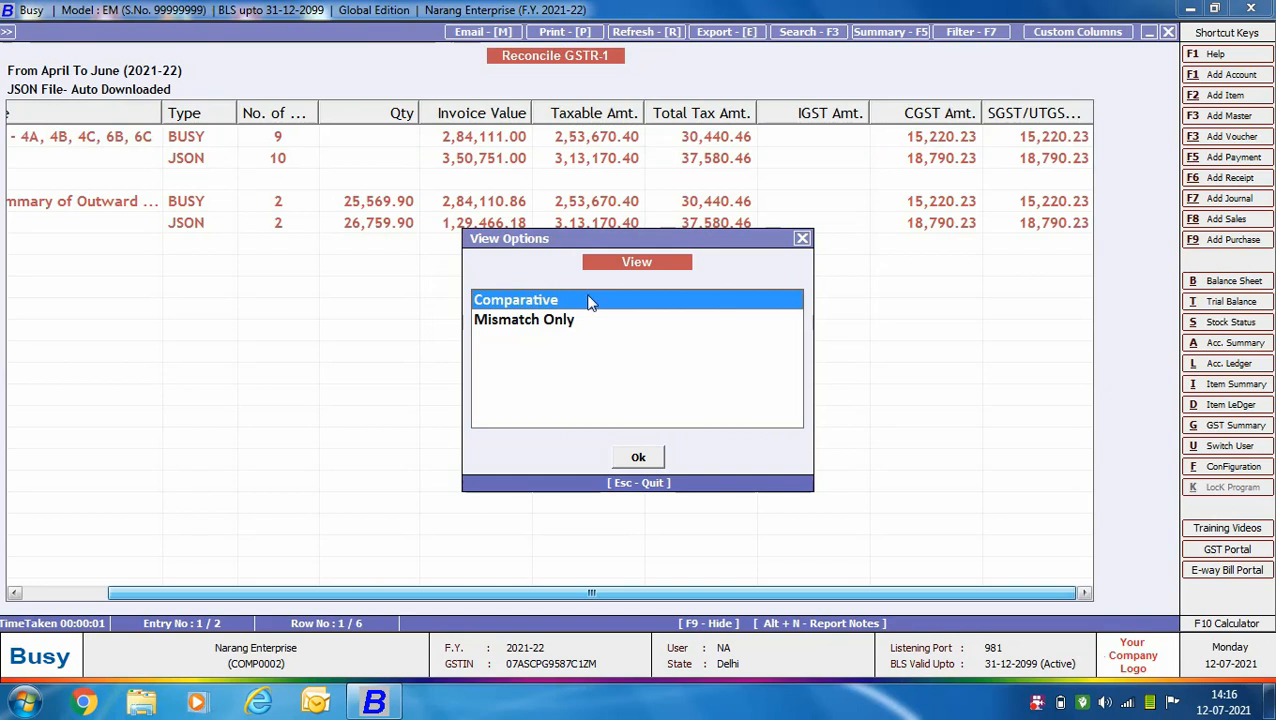
Review the comparative party-wise B2B report, then the mismatch-only view showing one 66,640.00 JSON invoice missing from Busy
left_click(634, 442)
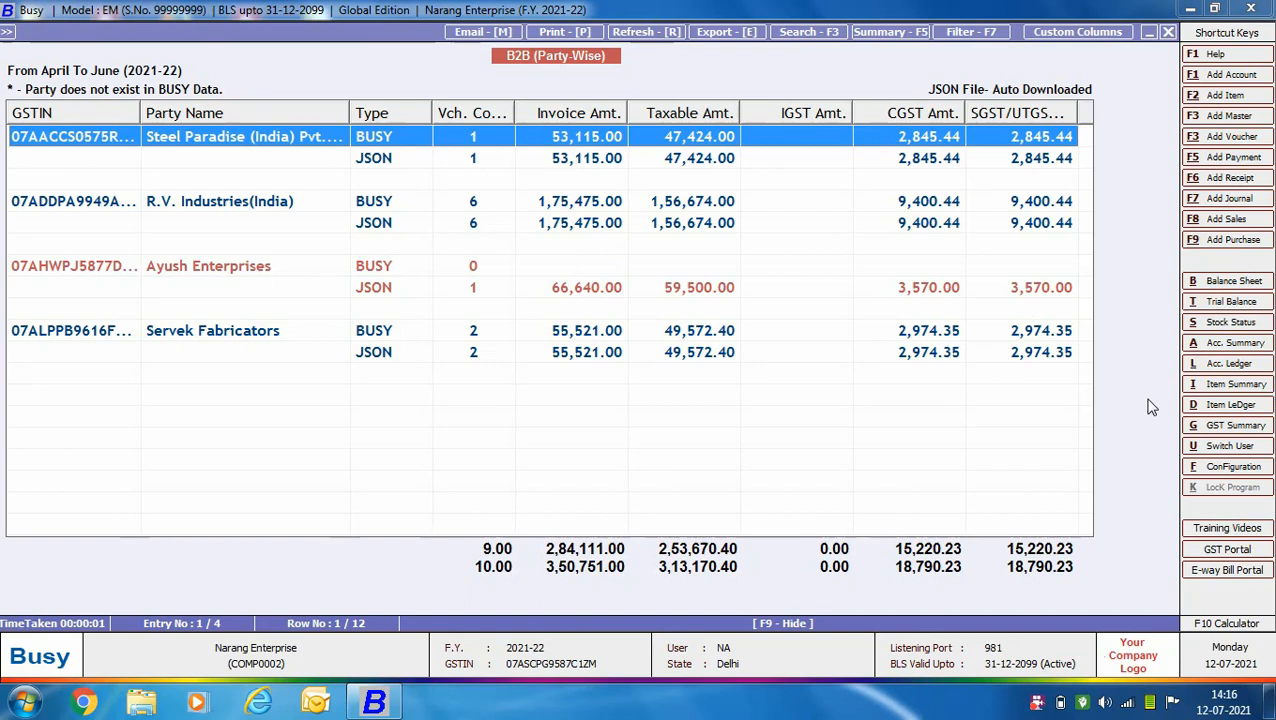
key("Escape")
left_click(508, 326)
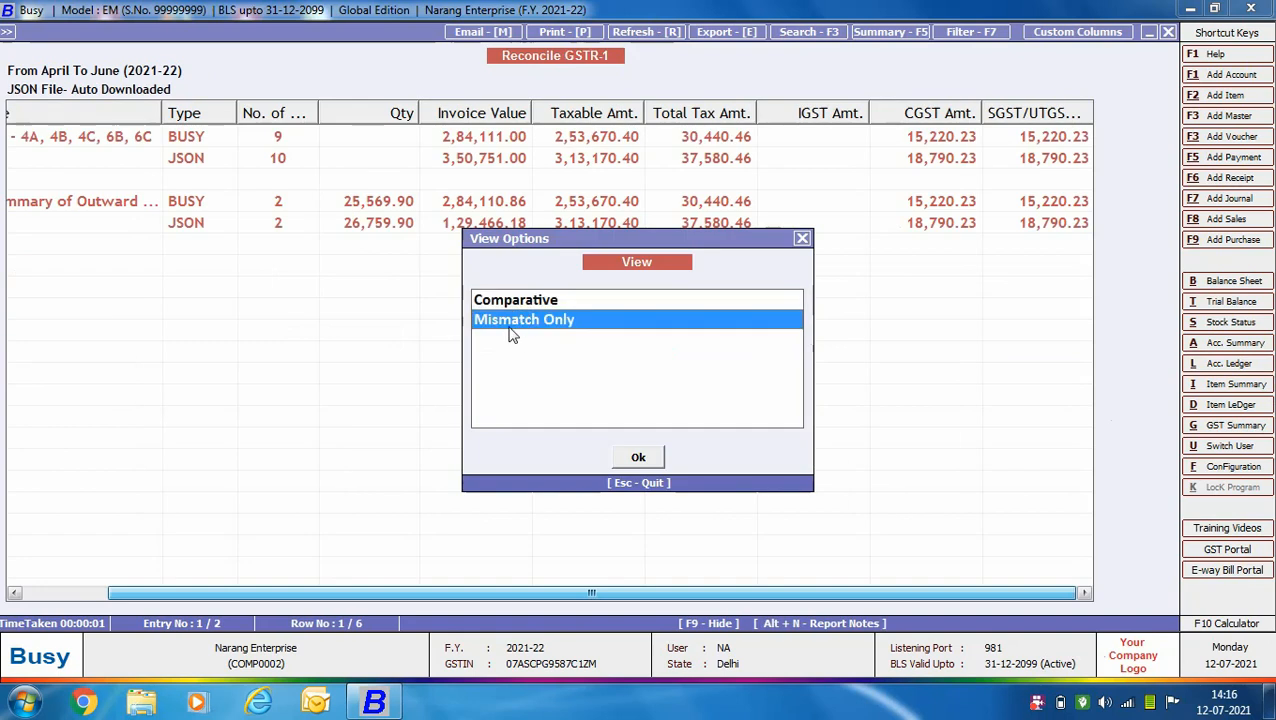
double_click(601, 318)
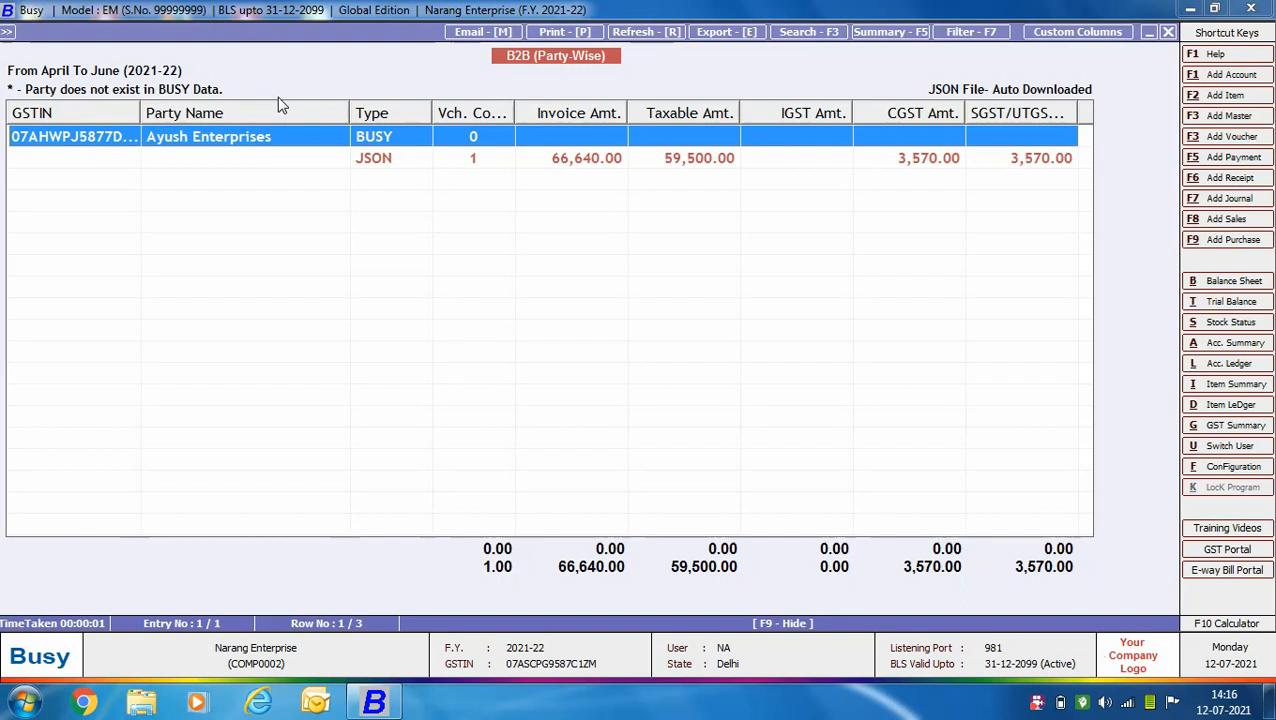
key("Escape")
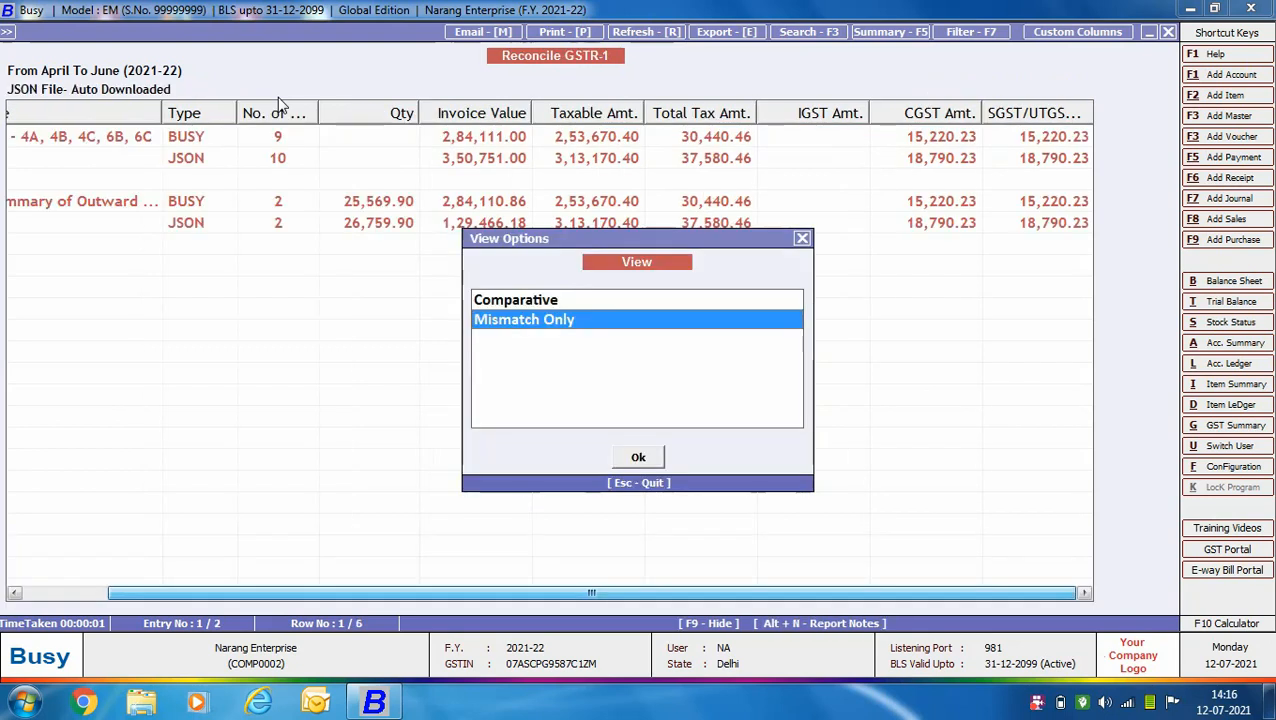
Review the HSN-wise outward supplies summary as Busy data
key("Escape")
left_click(297, 206)
left_click(297, 212)
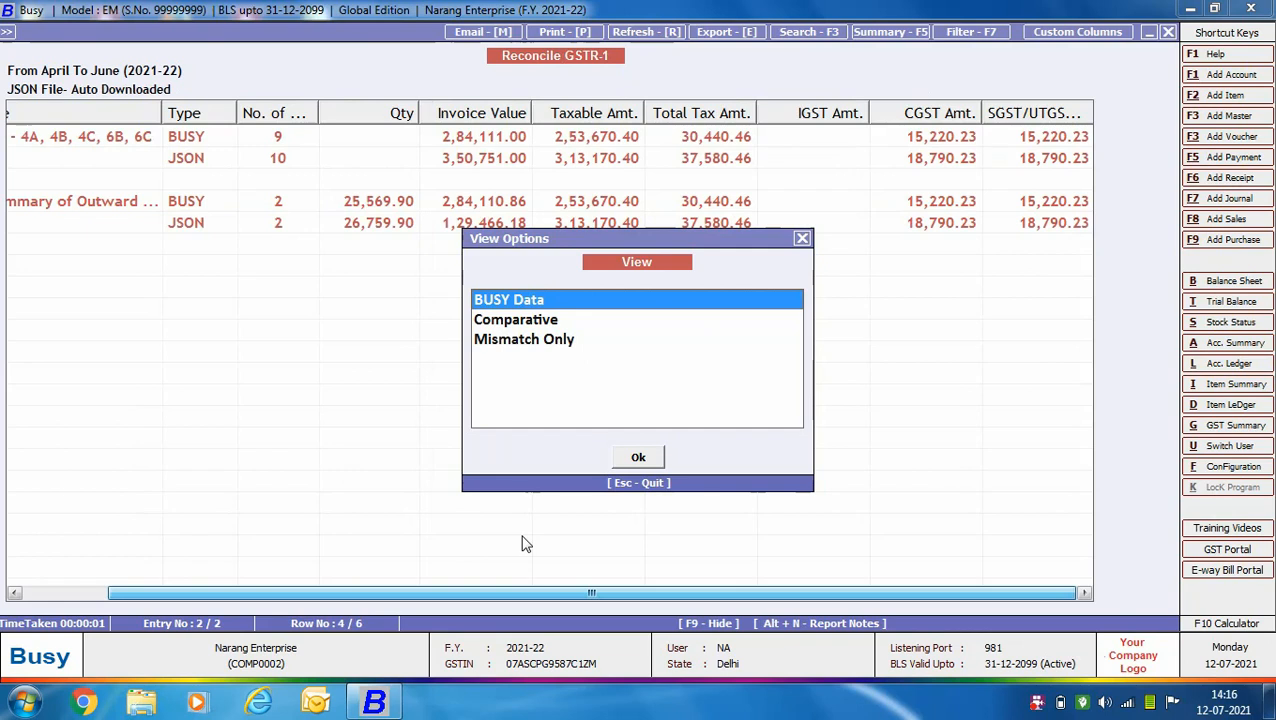
left_click(638, 459)
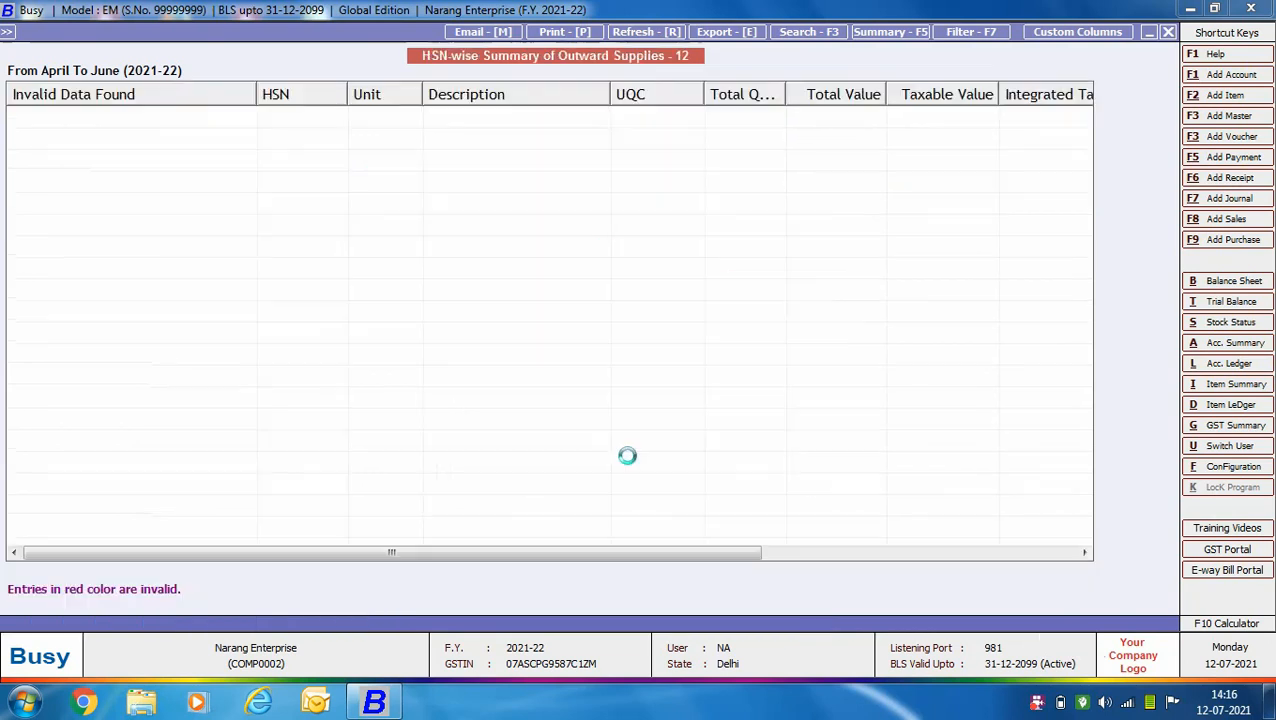
key("Escape")
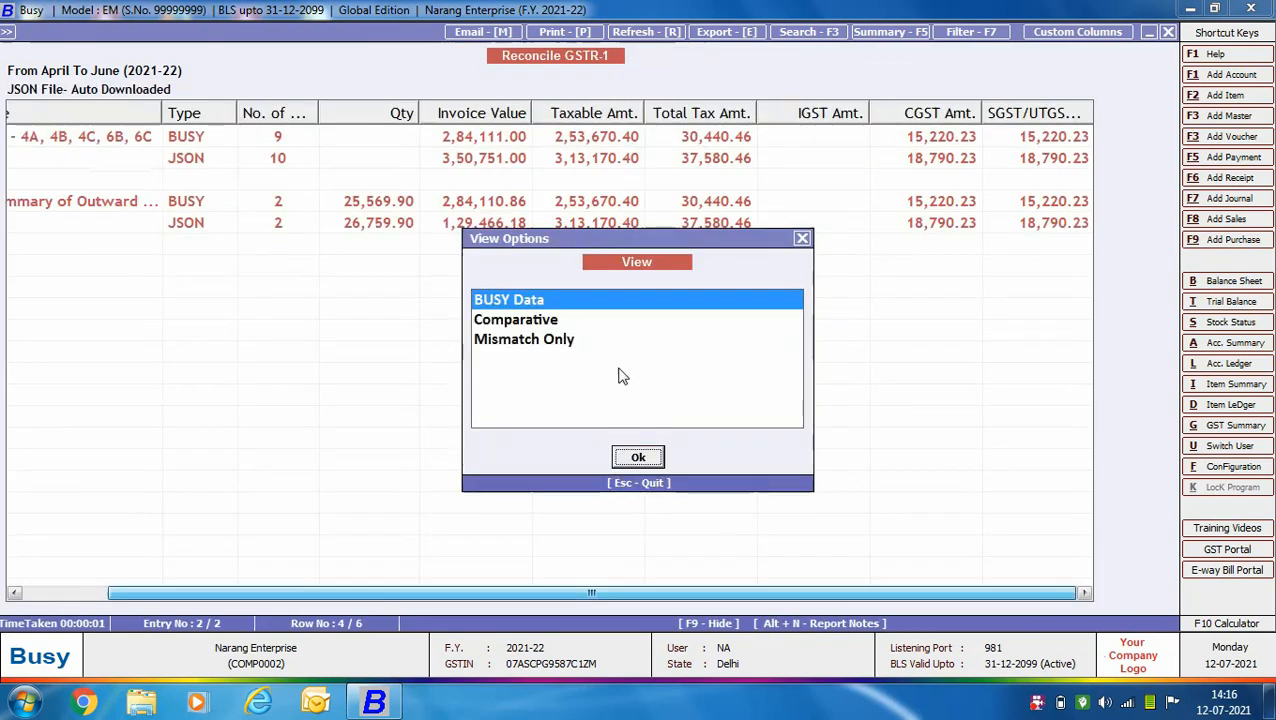
Review the comparative Busy-versus-JSON HSN summary, then exit the reconciliation to GST Misc. Utilities
left_click(548, 322)
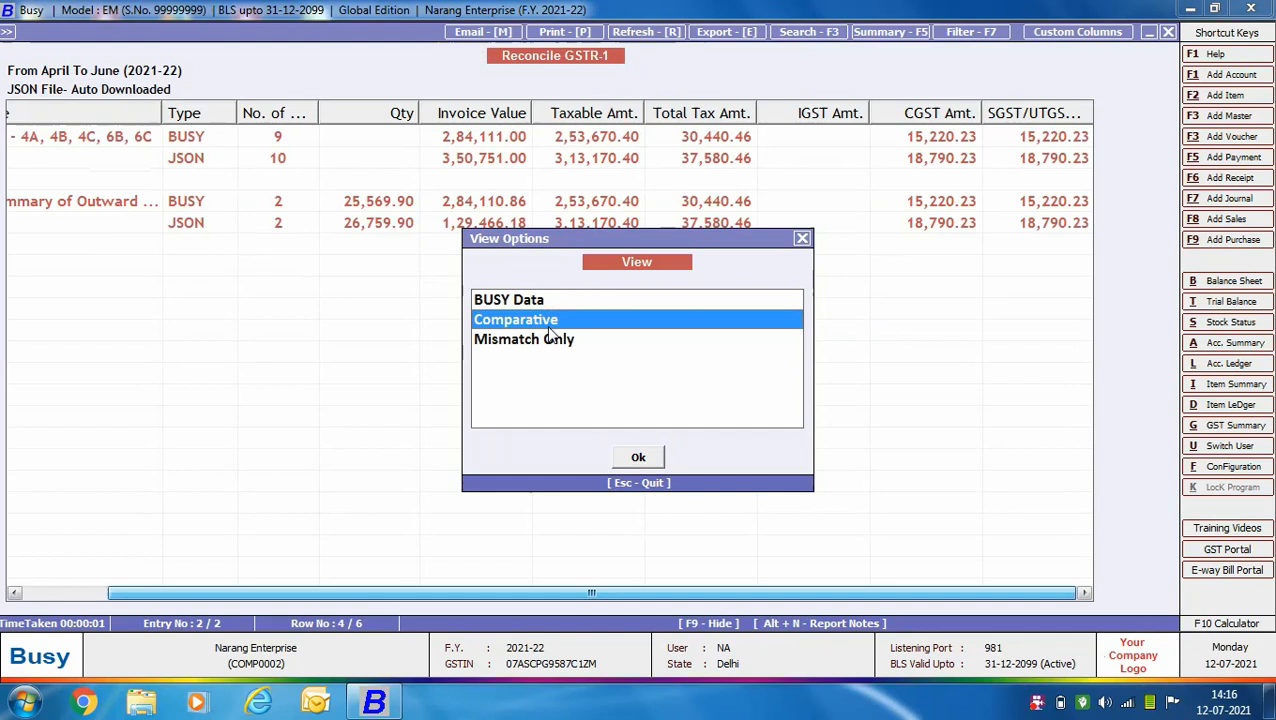
left_click(640, 457)
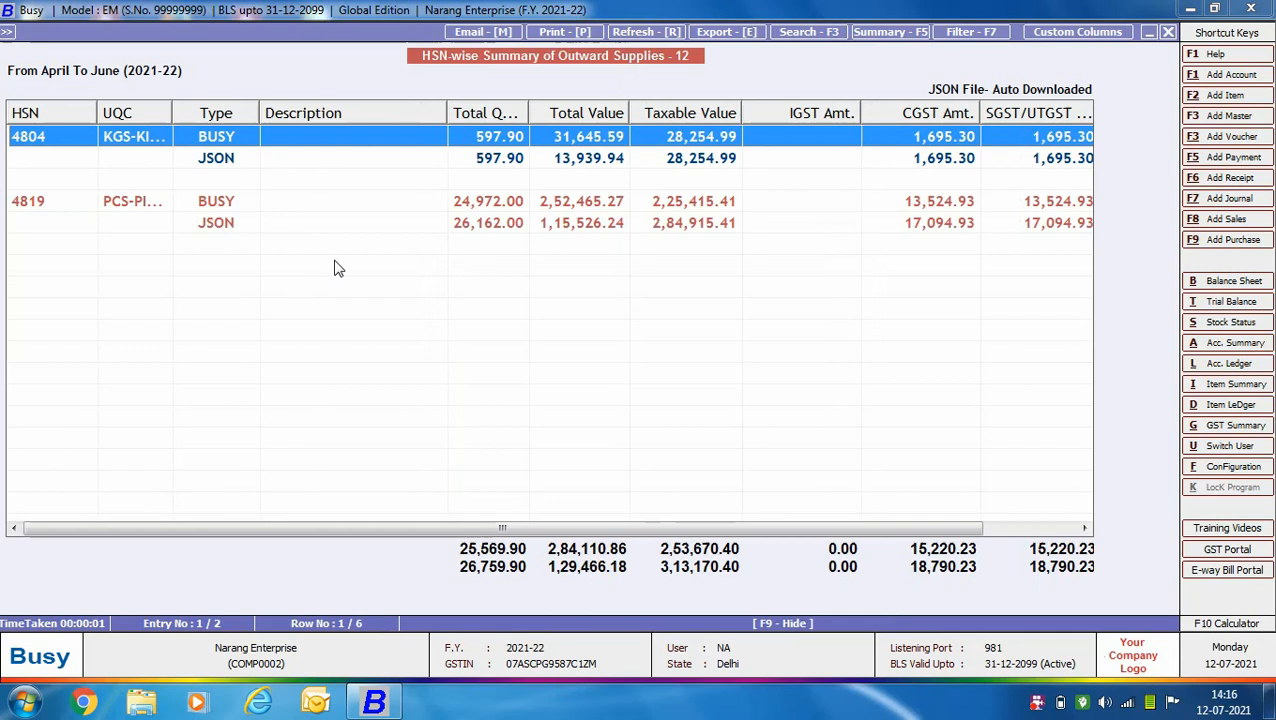
key("Escape")
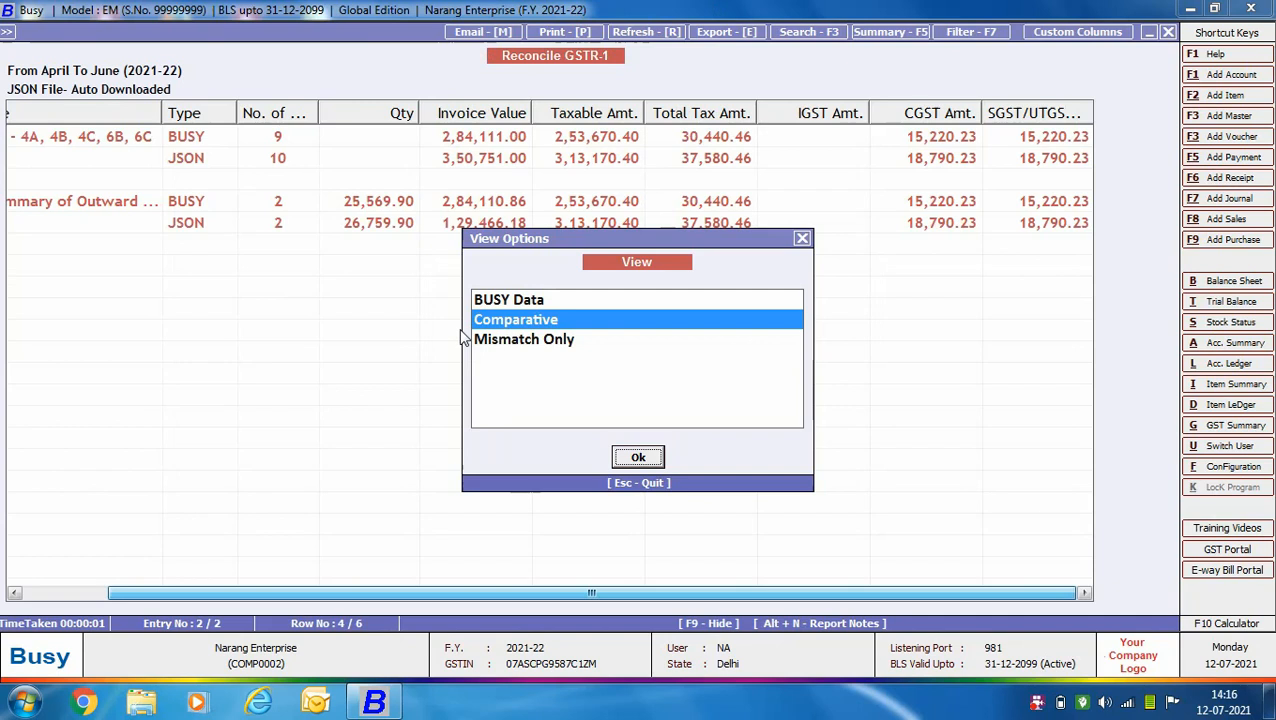
key("Escape")
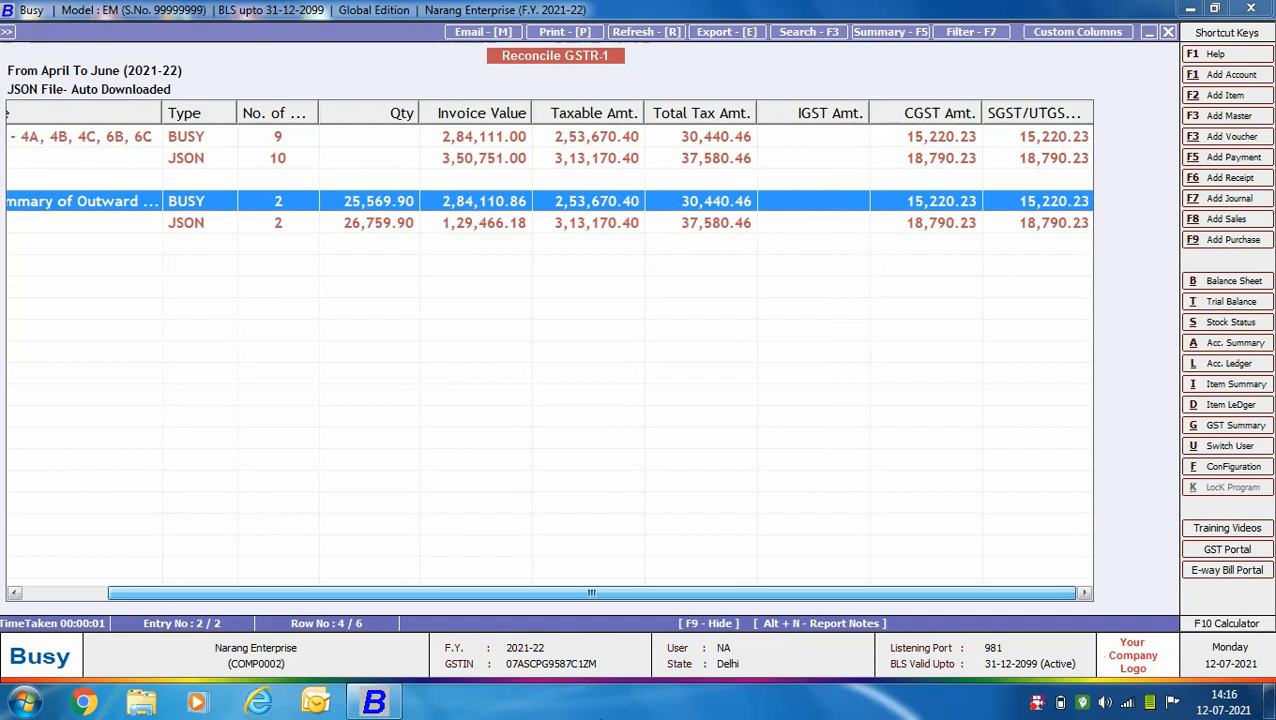
key("Escape")
key("Escape")
key("Escape")
key("Escape")
key("Escape")
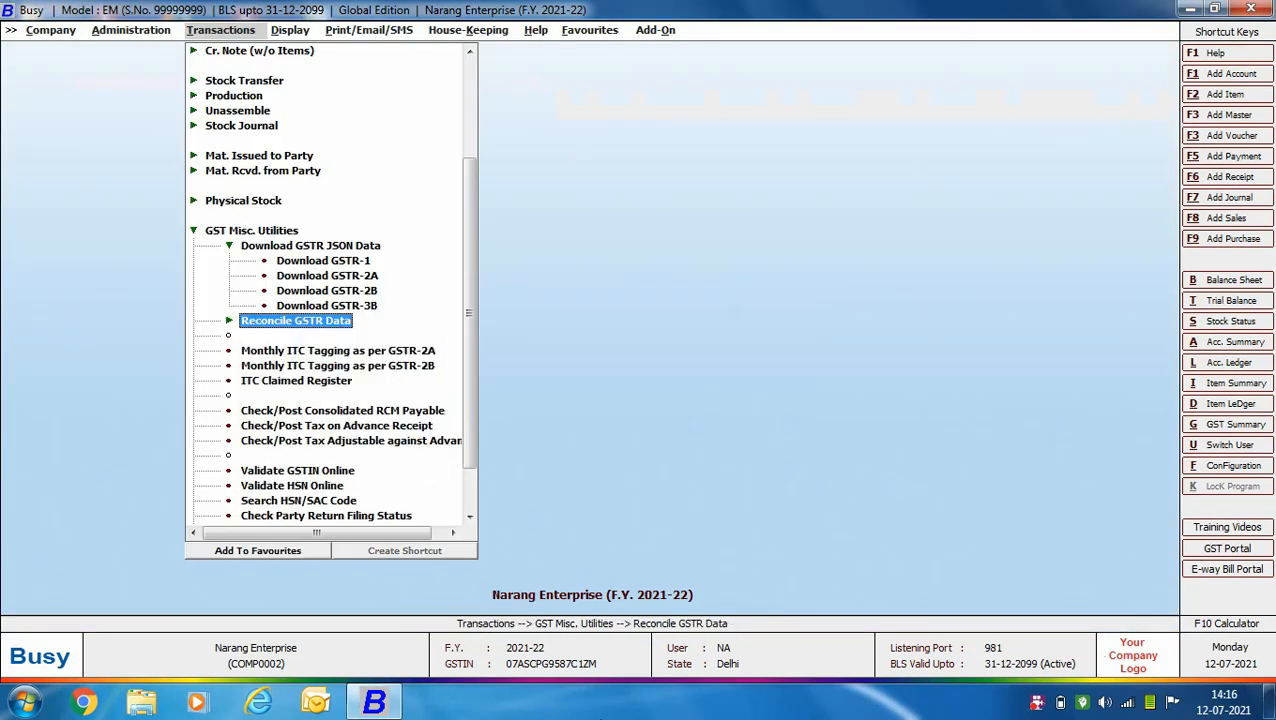
key("Escape")
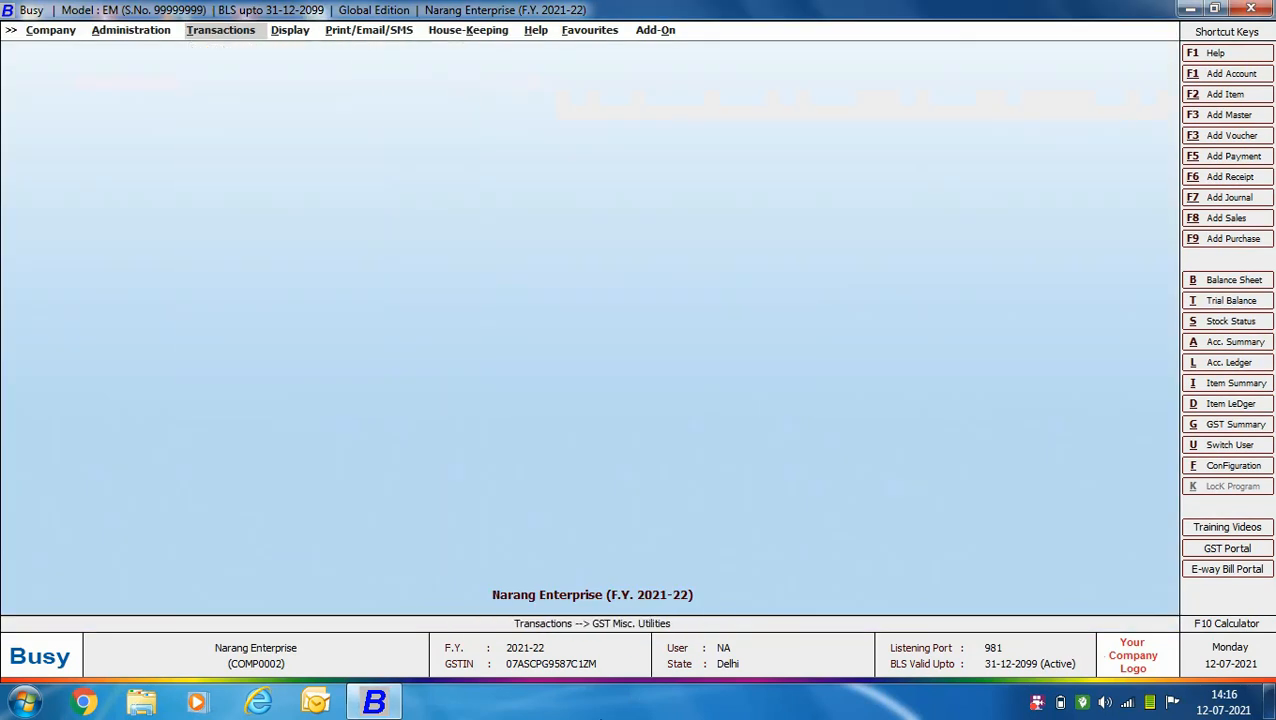